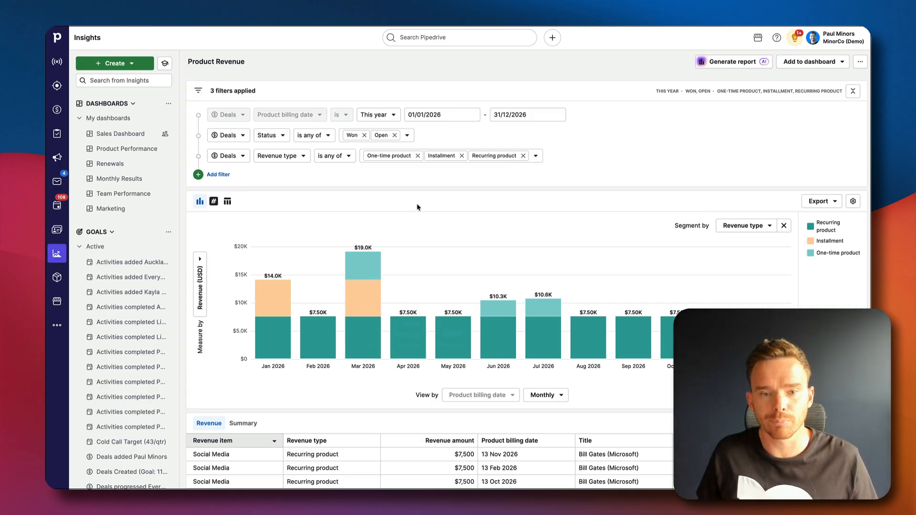
mouse_move(366, 280)
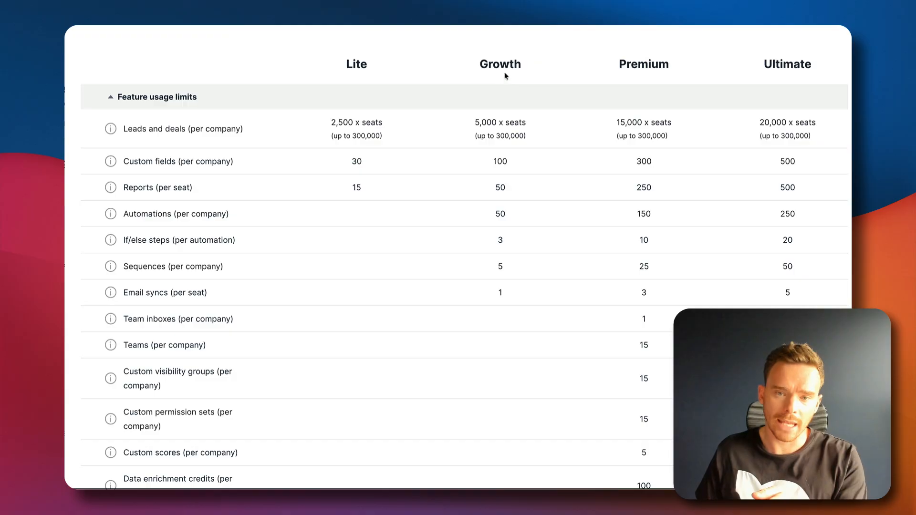
scroll(500, 139, "down", 10)
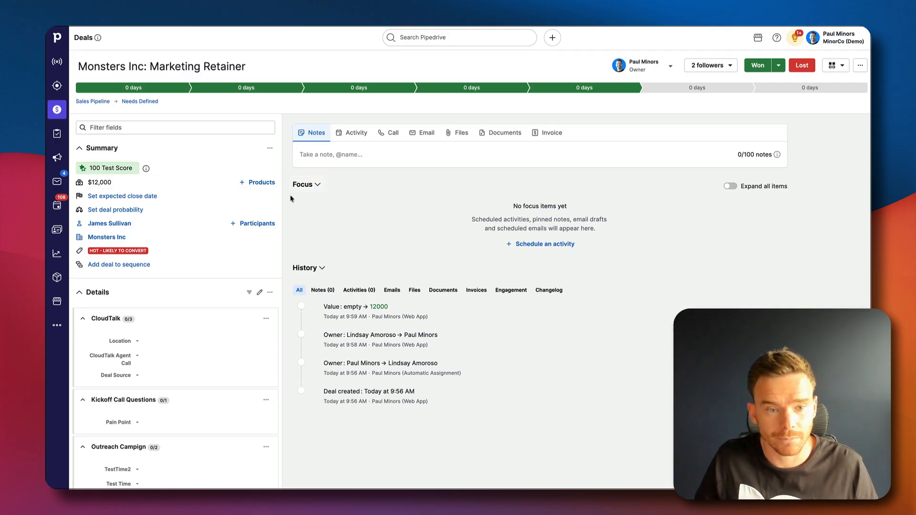
Add the Marketing Retainer product to the Monsters Inc deal and choose its Gold variation
left_click(261, 186)
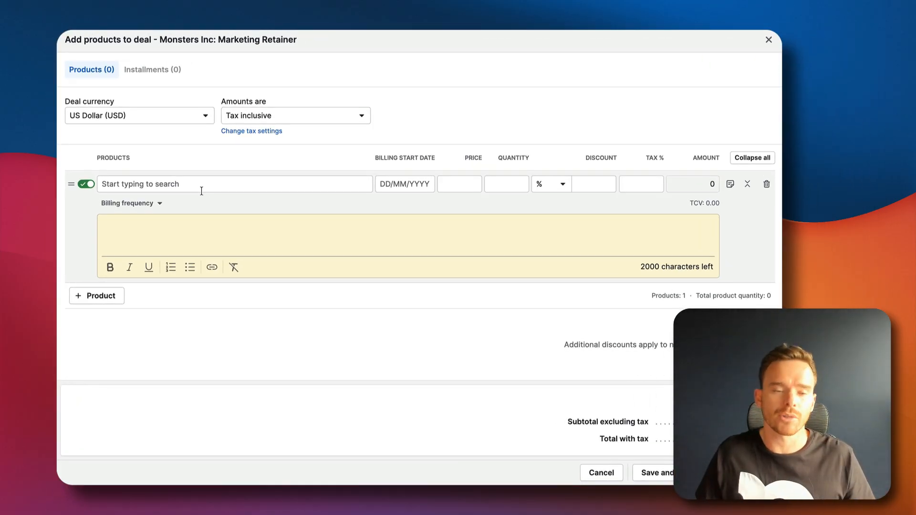
left_click(188, 186)
type("mark")
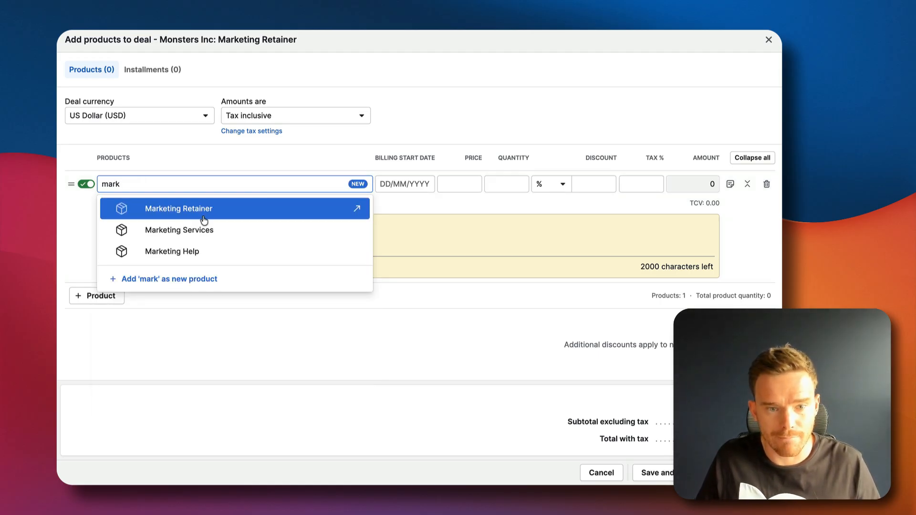
left_click(203, 210)
left_click(125, 203)
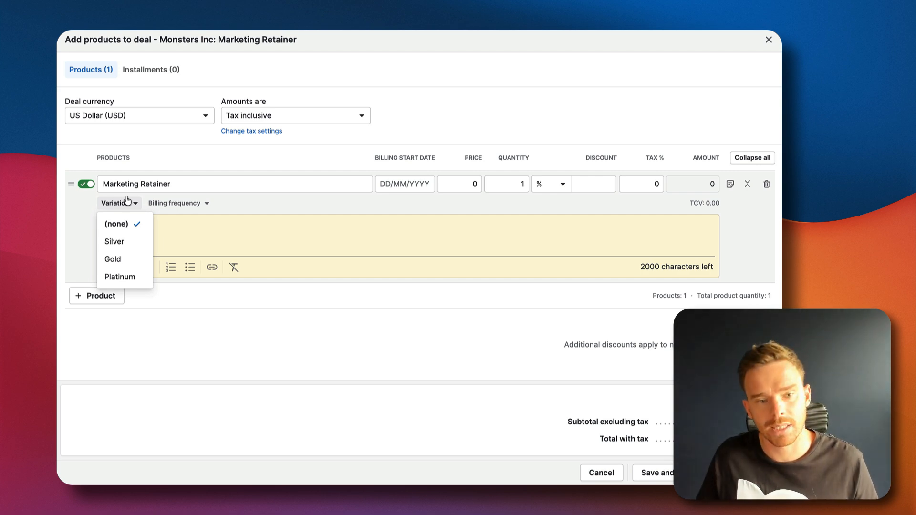
left_click(129, 259)
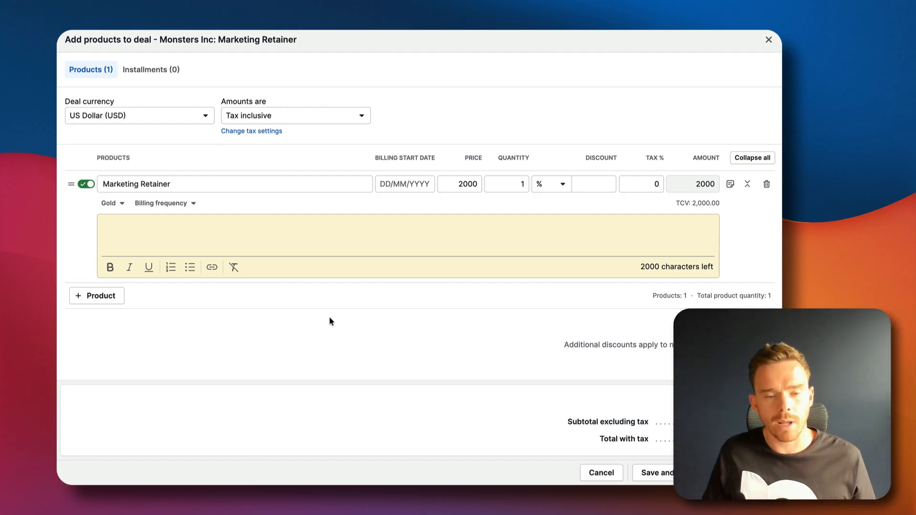
Add Asana Consulting as a second product line and remove that line from the deal
left_click(117, 298)
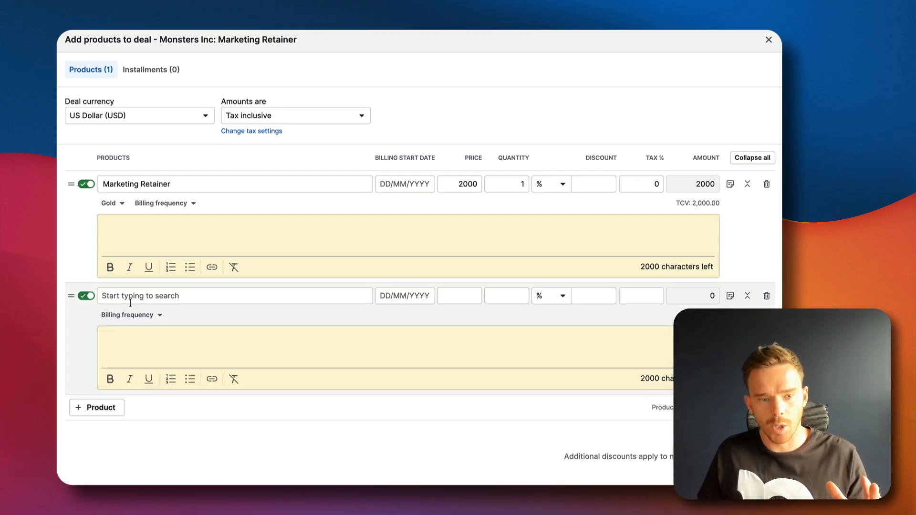
left_click(177, 320)
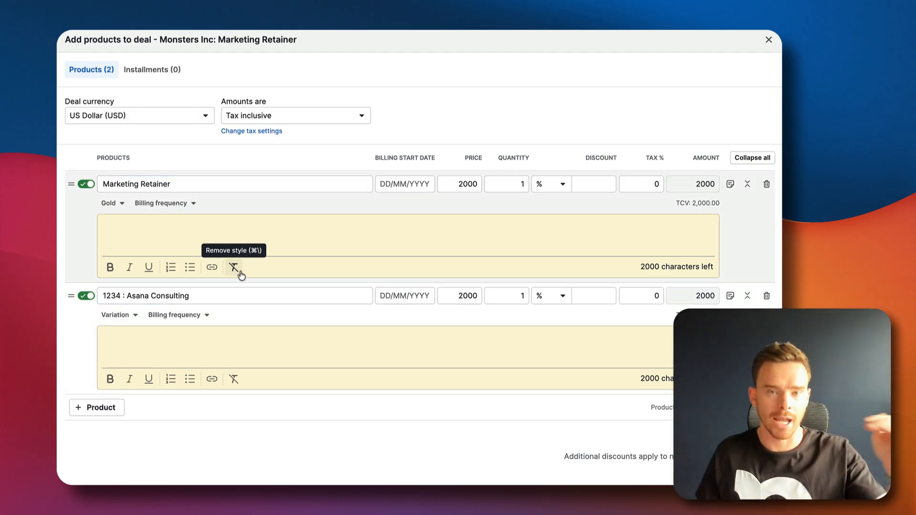
left_click(768, 296)
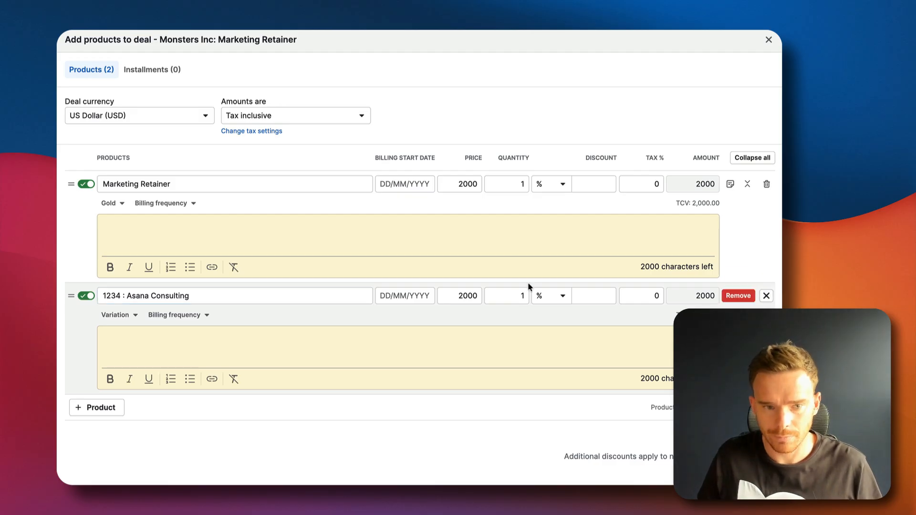
left_click(739, 296)
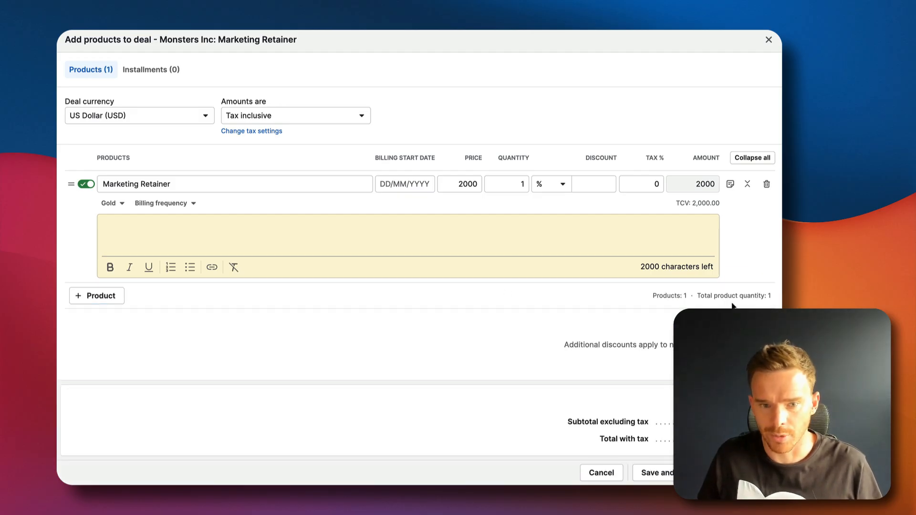
Review the billing frequency choices for the Marketing Retainer and save it as One time
left_click(171, 204)
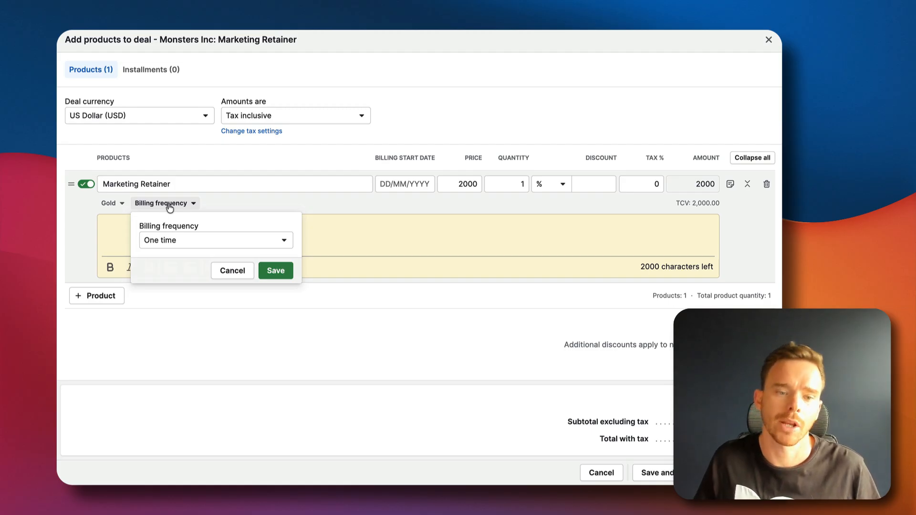
left_click(190, 241)
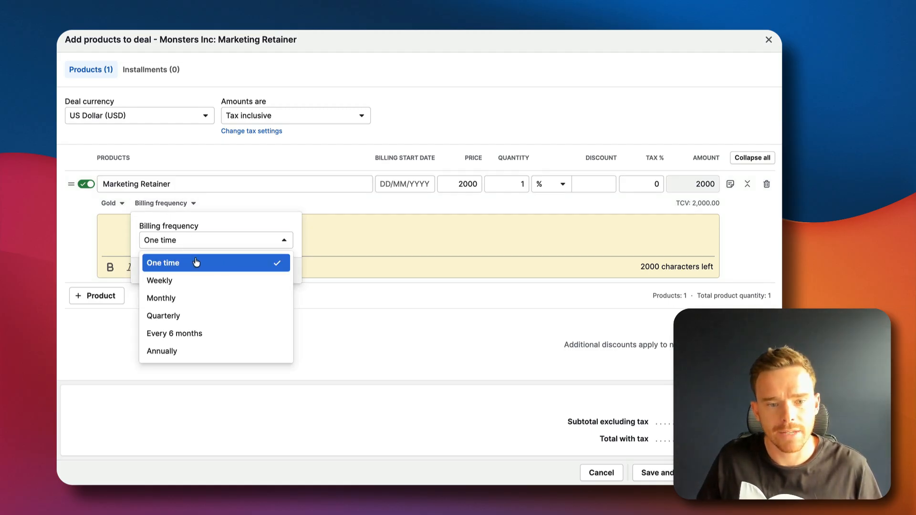
left_click(220, 241)
left_click(271, 274)
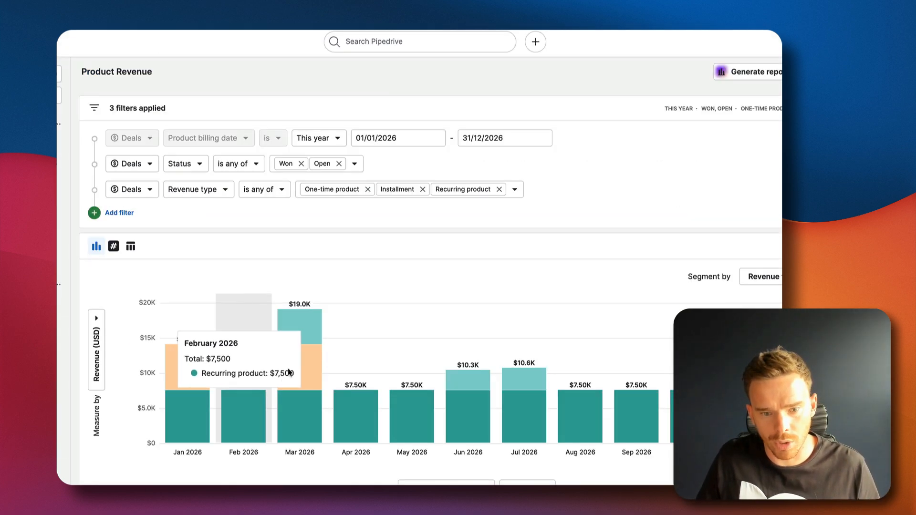
mouse_move(316, 374)
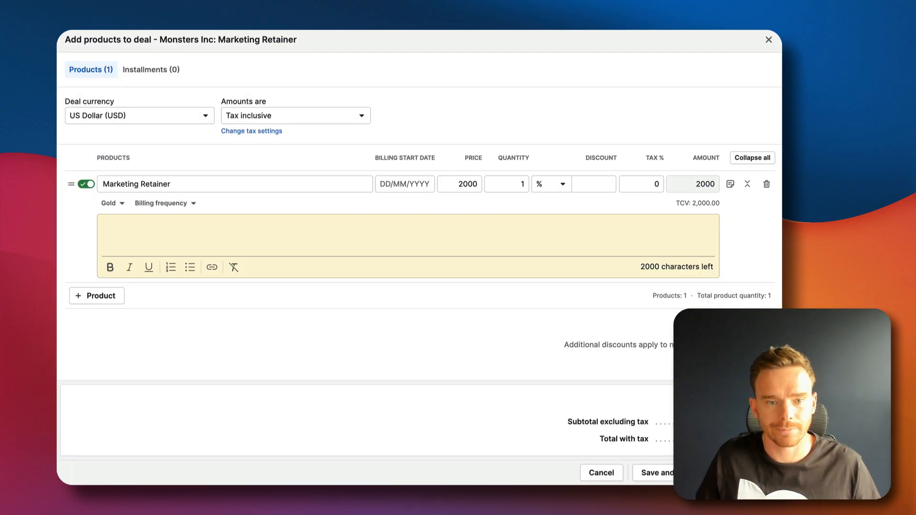
Set the Marketing Retainer's billing frequency to Monthly, renewing until cancelled, and save it
left_click(184, 205)
left_click(193, 238)
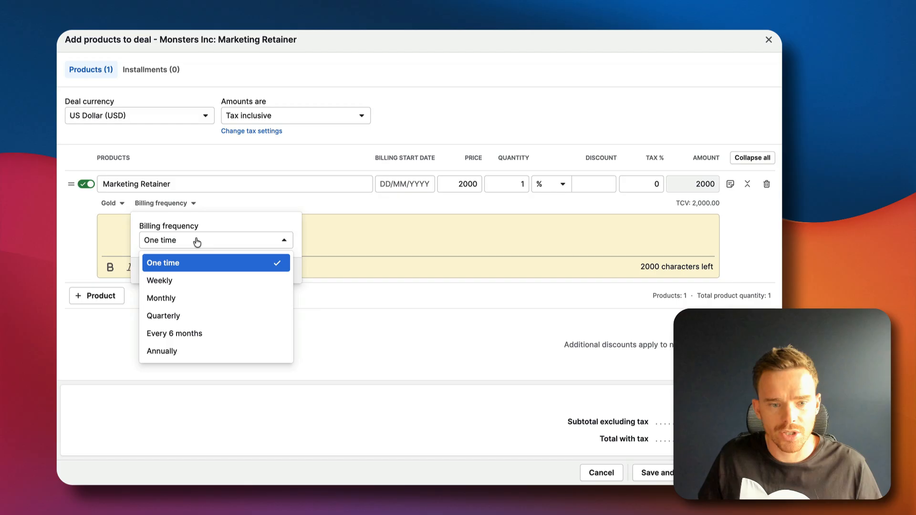
left_click(198, 297)
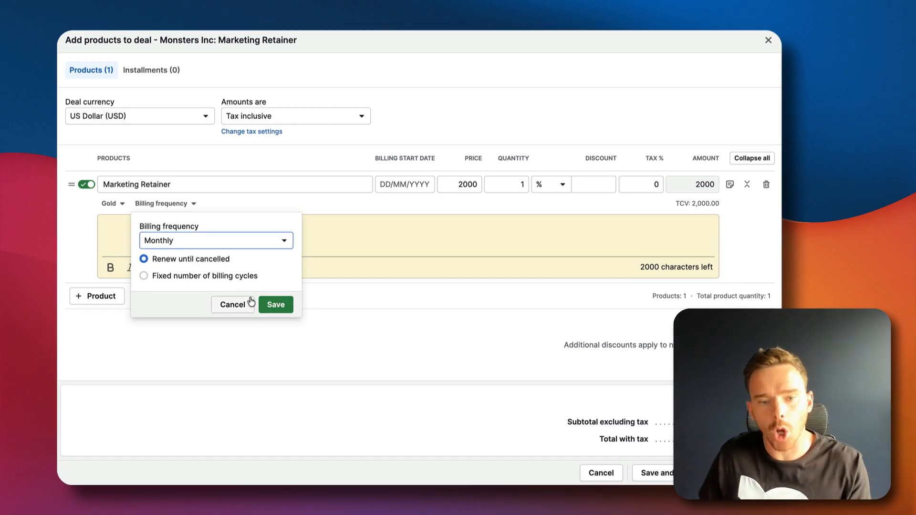
left_click(270, 306)
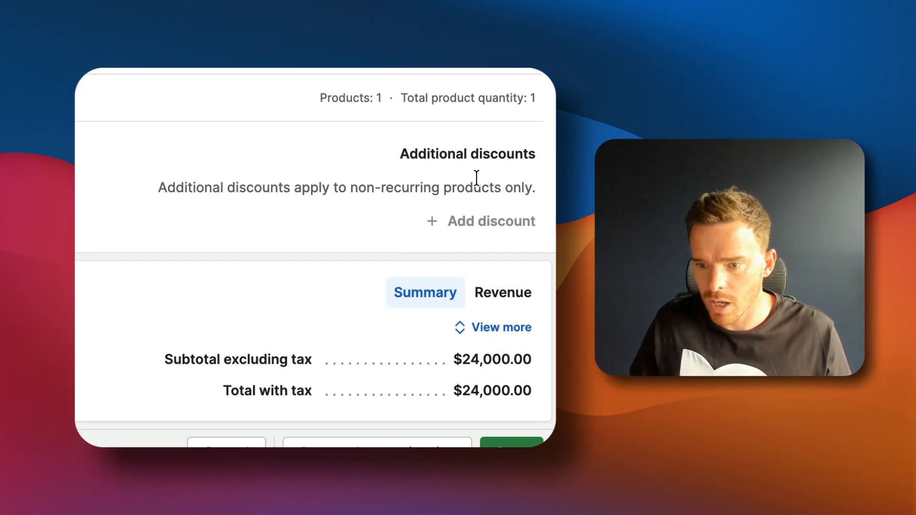
left_click(564, 318)
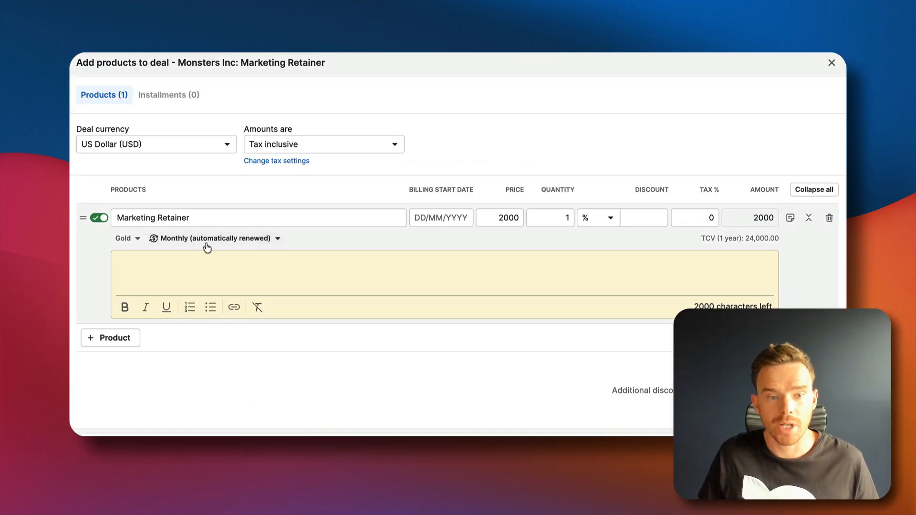
Switch the Marketing Retainer's monthly billing to a fixed number of billing cycles and enter 6
left_click(207, 241)
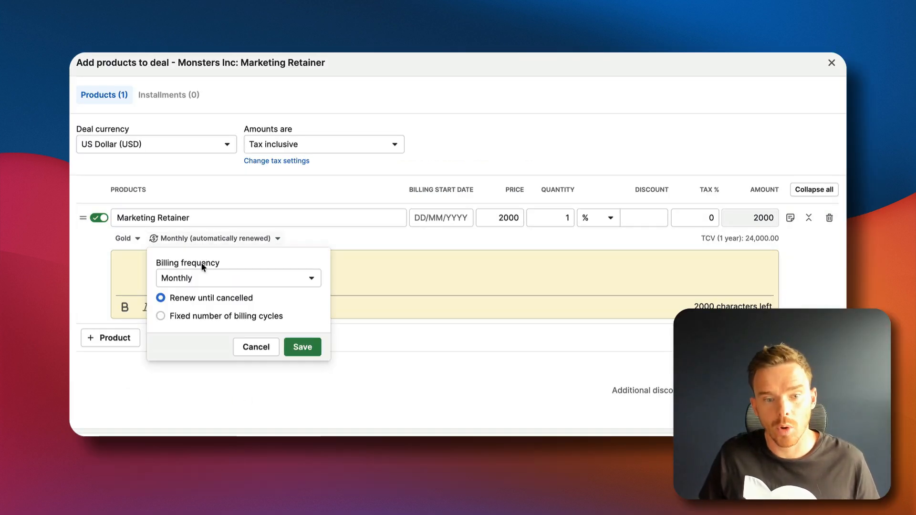
left_click(196, 317)
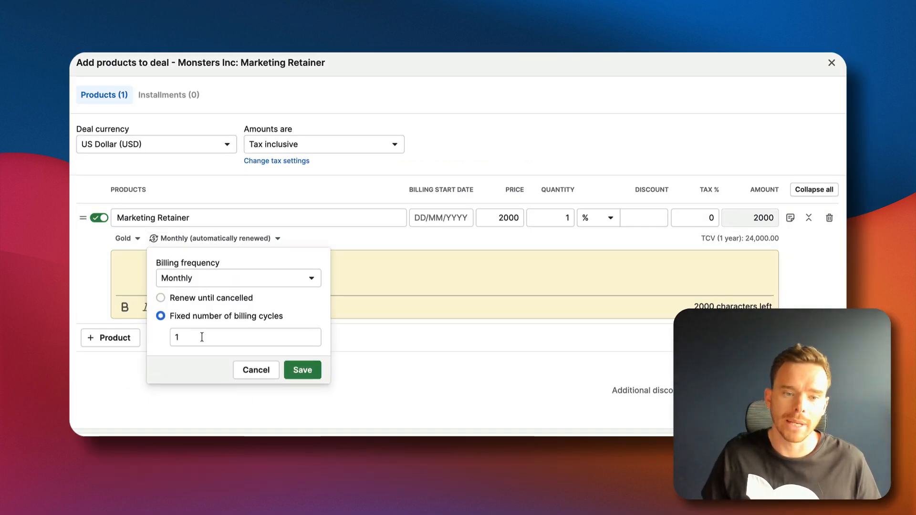
left_click(203, 337)
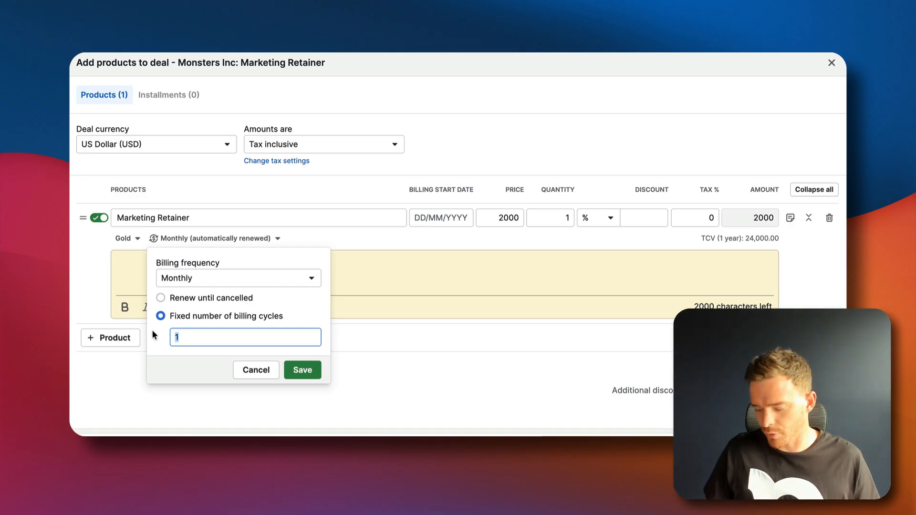
type("6")
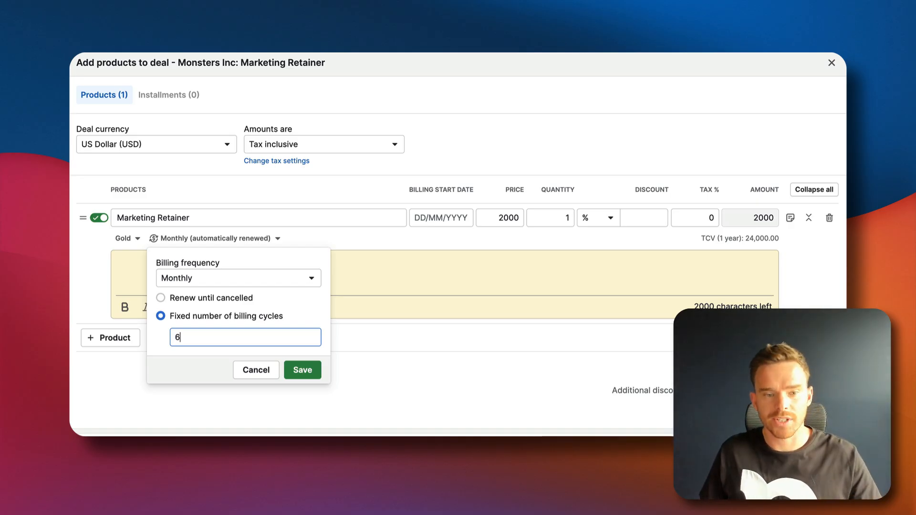
Try 300 as the fixed number of billing cycles and clear the entry
type("300")
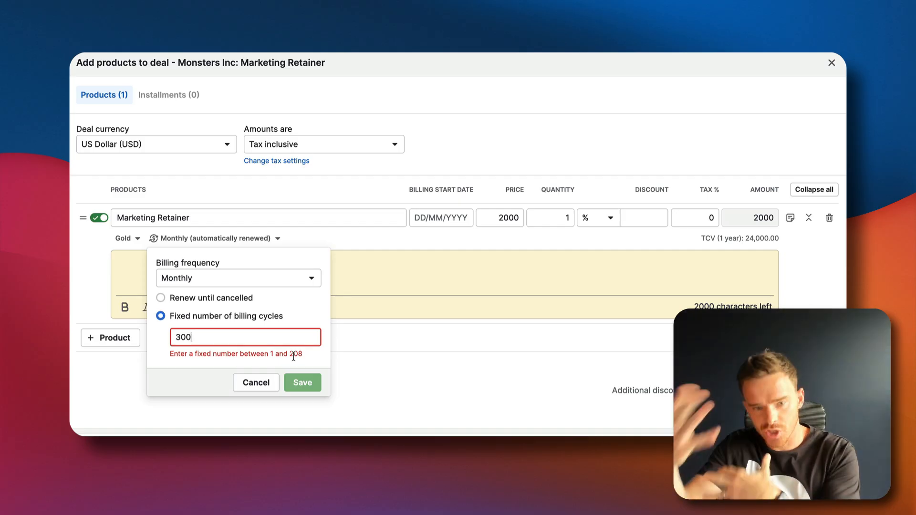
key("BackSpace")
key("BackSpace")
key("BackSpace")
Try 600 billing cycles, correct the number to 6 and save the billing frequency
type("600")
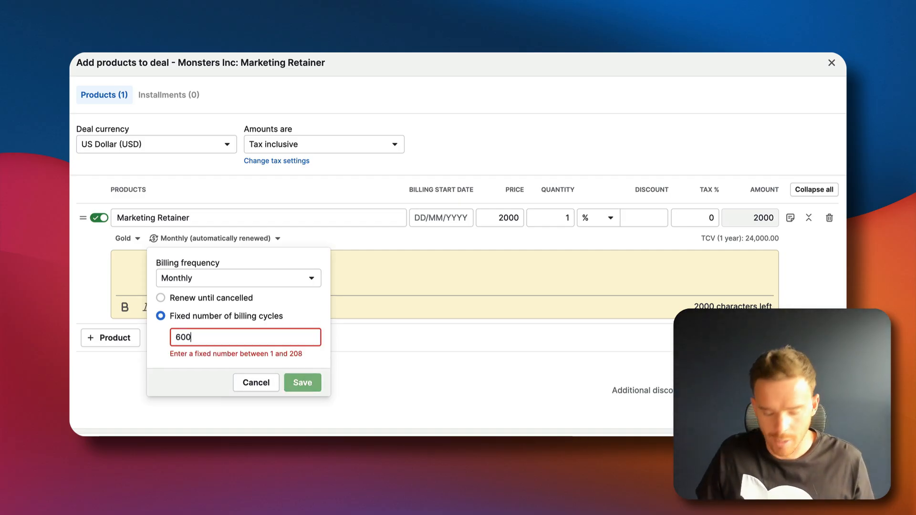
key("BackSpace")
key("BackSpace")
left_click(306, 371)
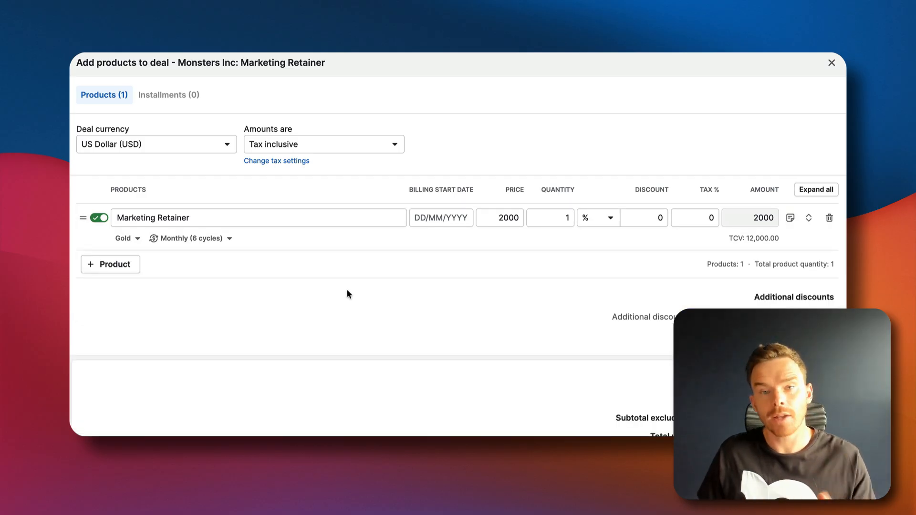
Set the Marketing Retainer's billing start date to 26/06/2026 and save the product to the deal
left_click(444, 220)
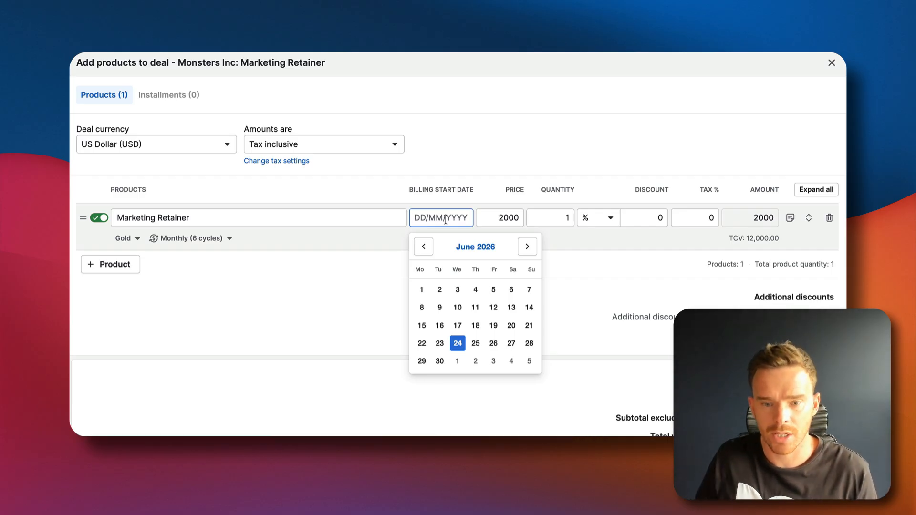
left_click(493, 344)
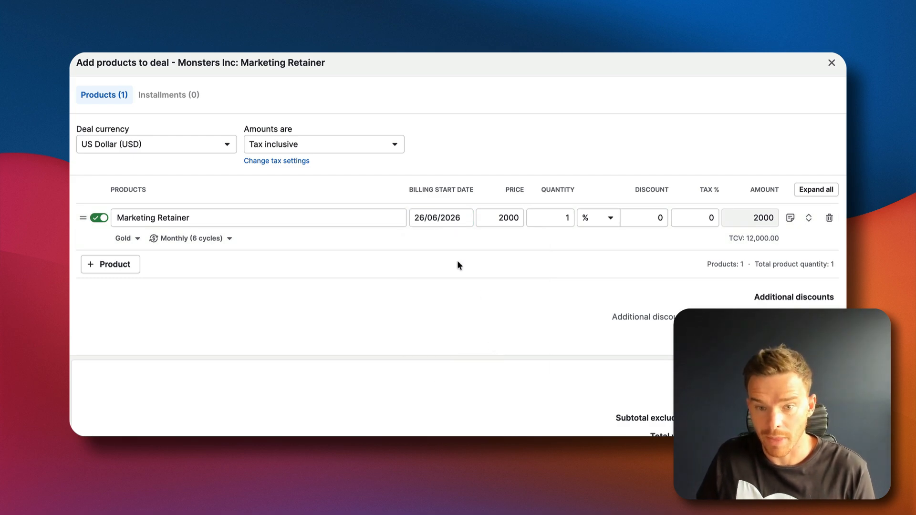
left_click(465, 218)
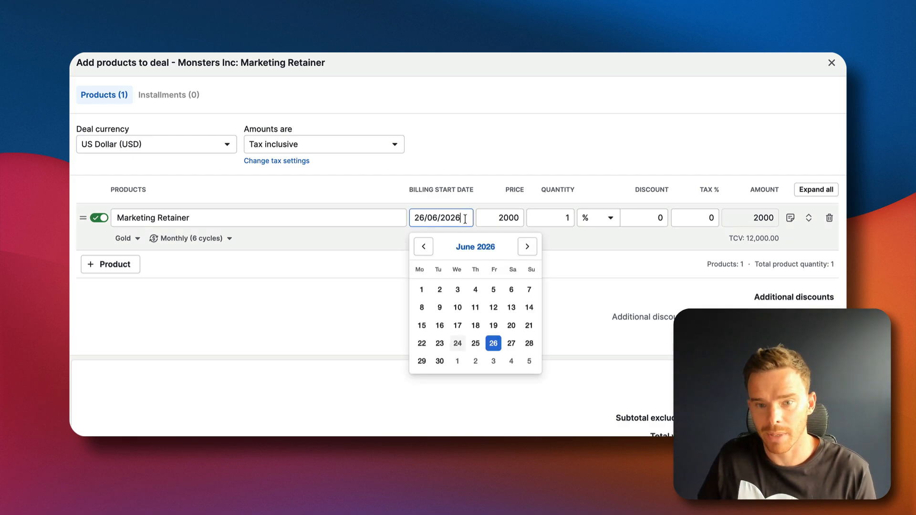
left_click(279, 335)
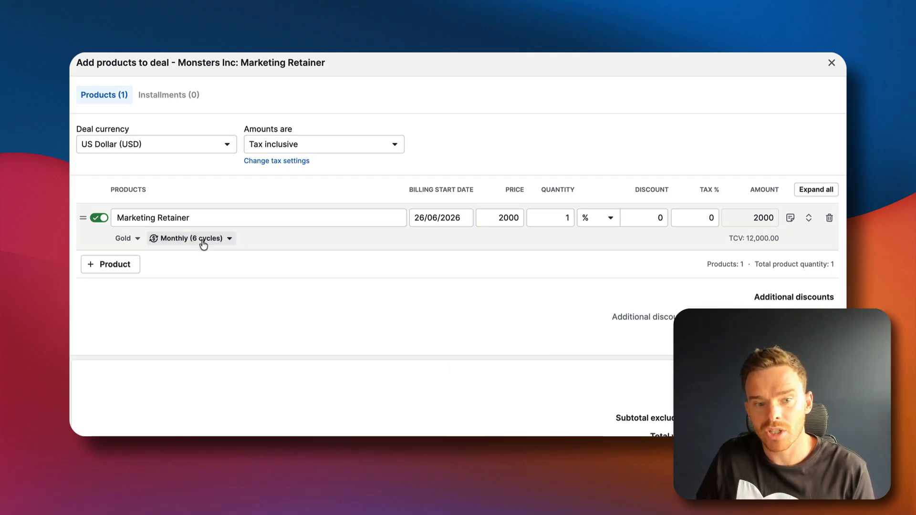
left_click(458, 221)
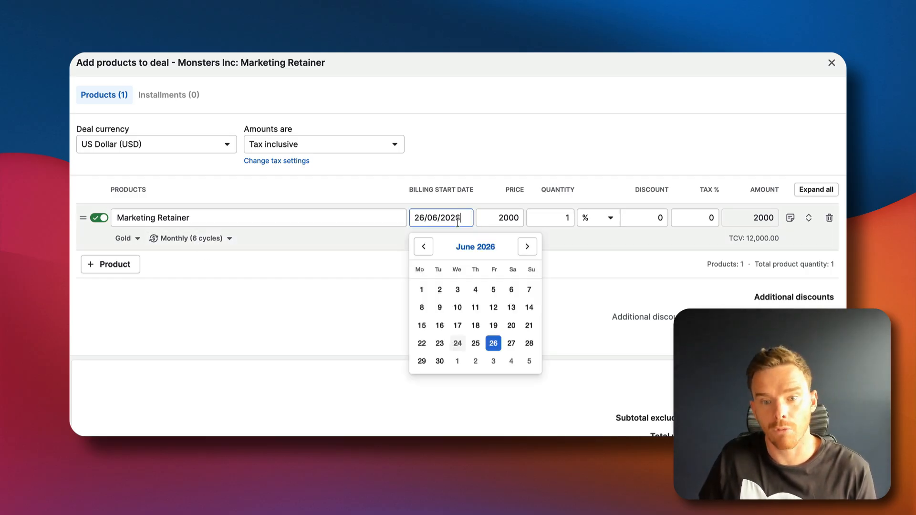
left_click(352, 326)
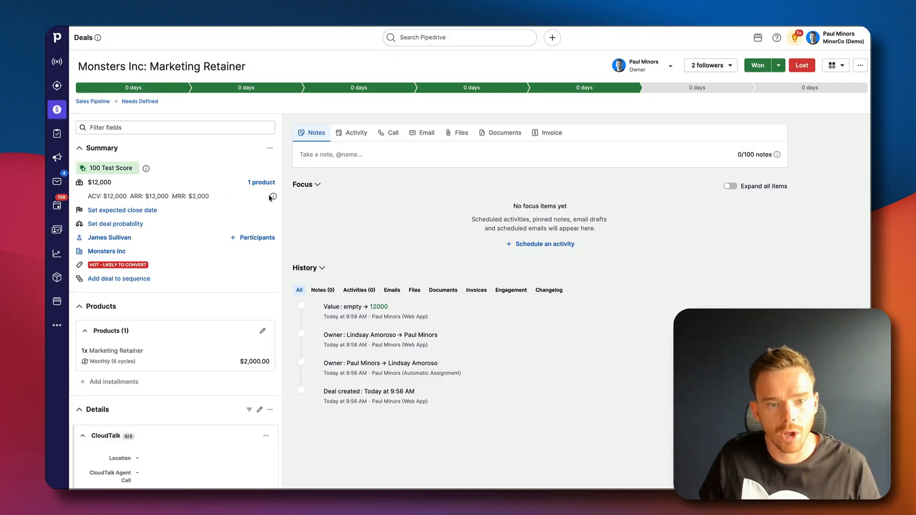
Check in the deal's sidebar section settings whether the Products section is shown, and close the settings
mouse_move(273, 197)
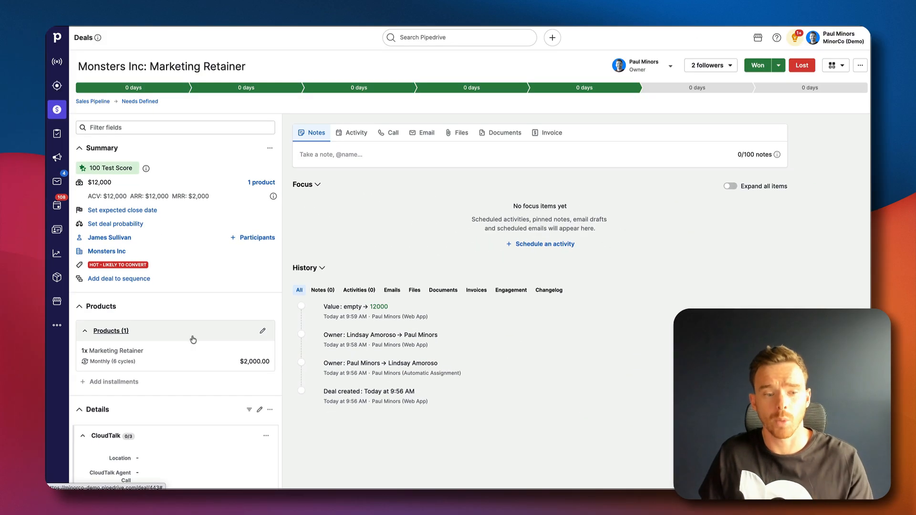
left_click(860, 65)
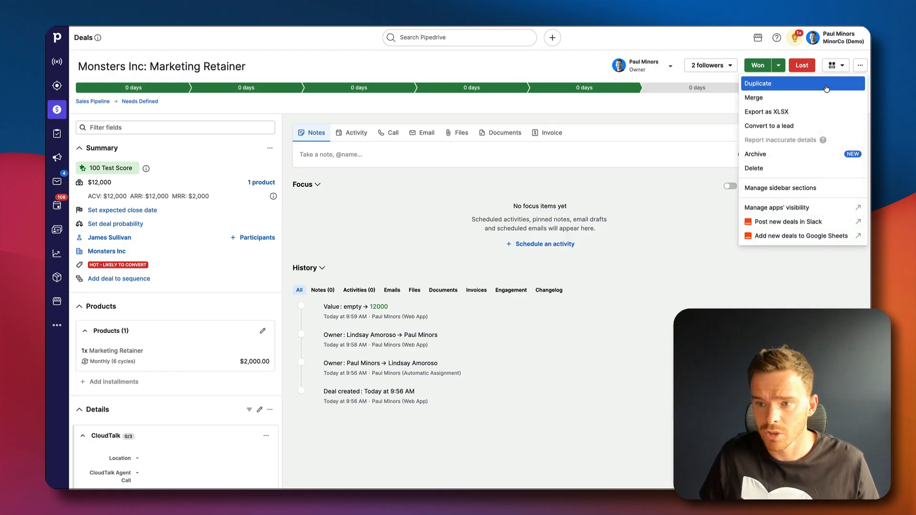
left_click(768, 188)
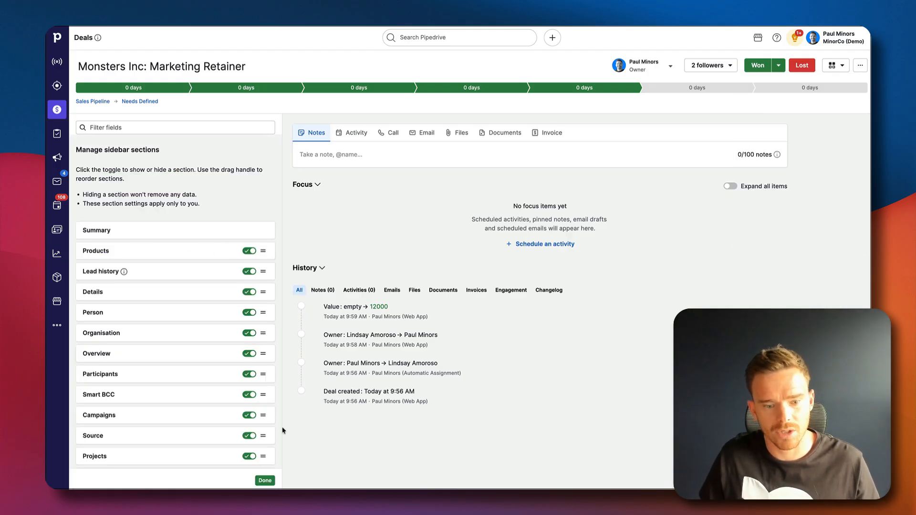
left_click(265, 480)
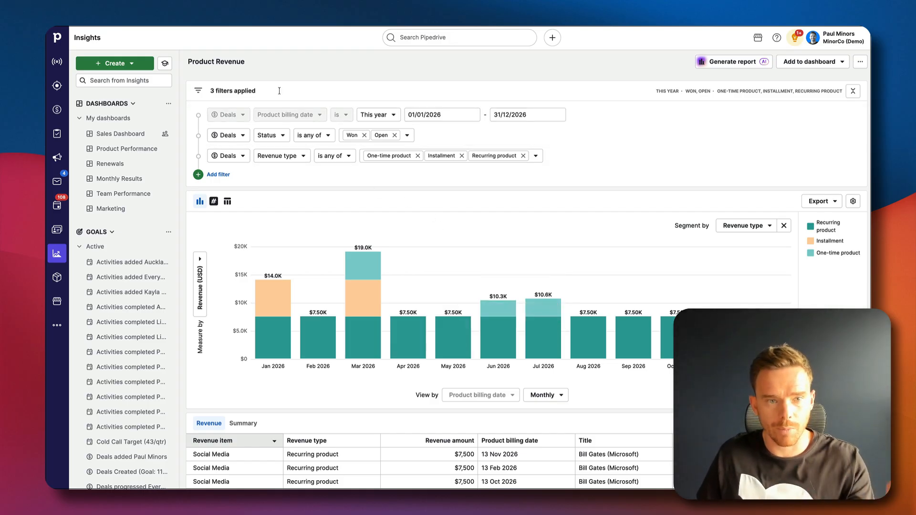
Start a new Revenue forecast report of the Product revenue forecast type, and cancel its creation
left_click(141, 66)
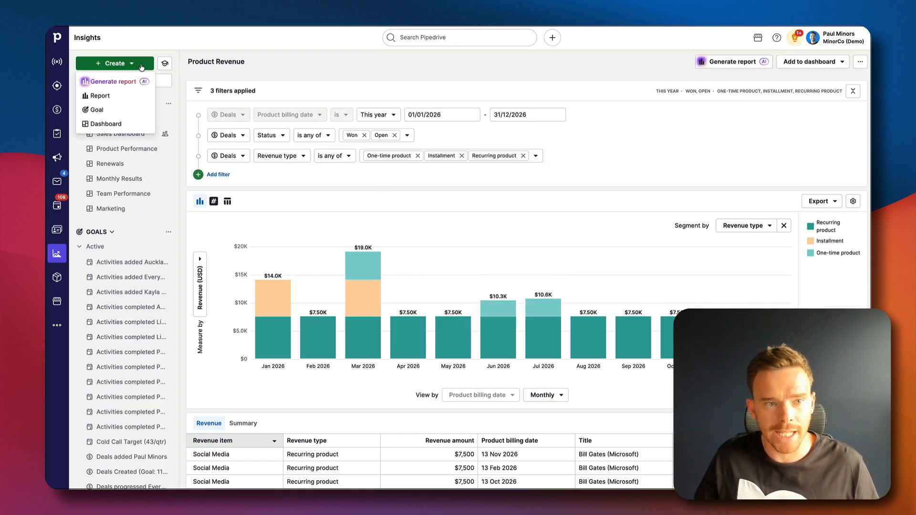
left_click(115, 95)
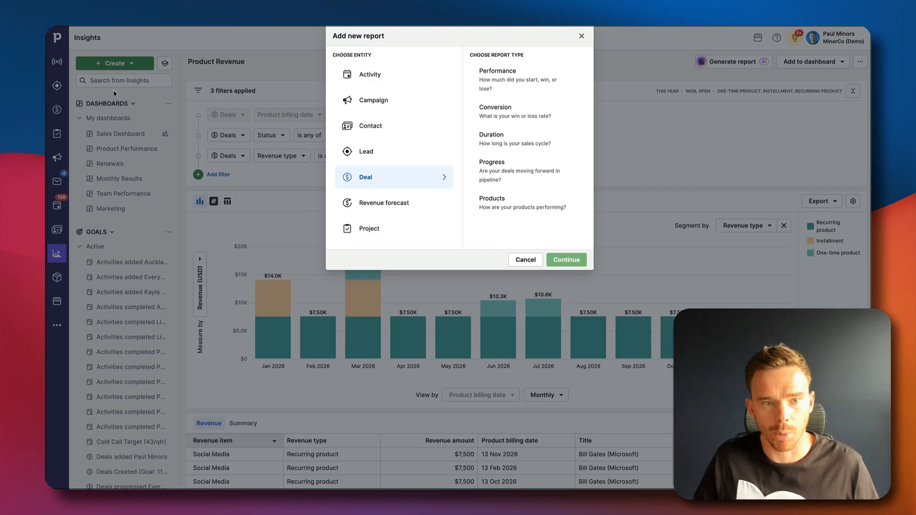
left_click(386, 204)
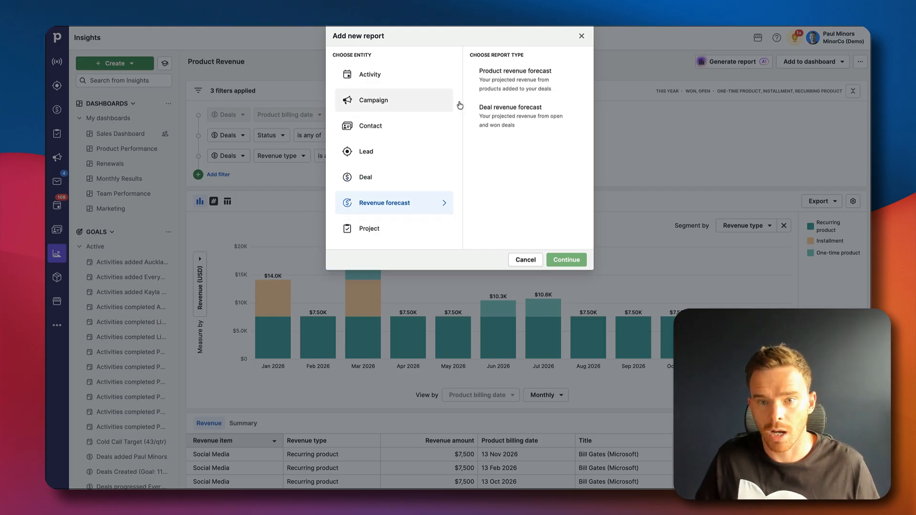
left_click(525, 78)
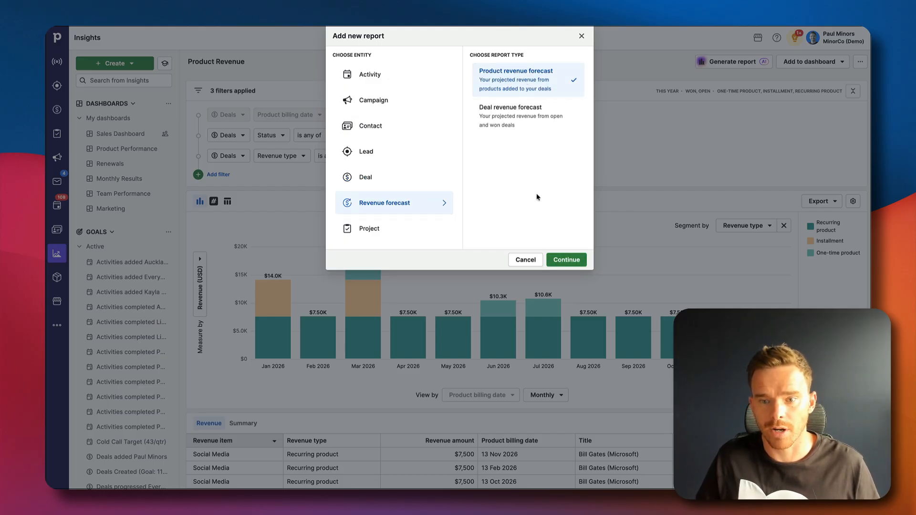
left_click(525, 260)
mouse_move(437, 290)
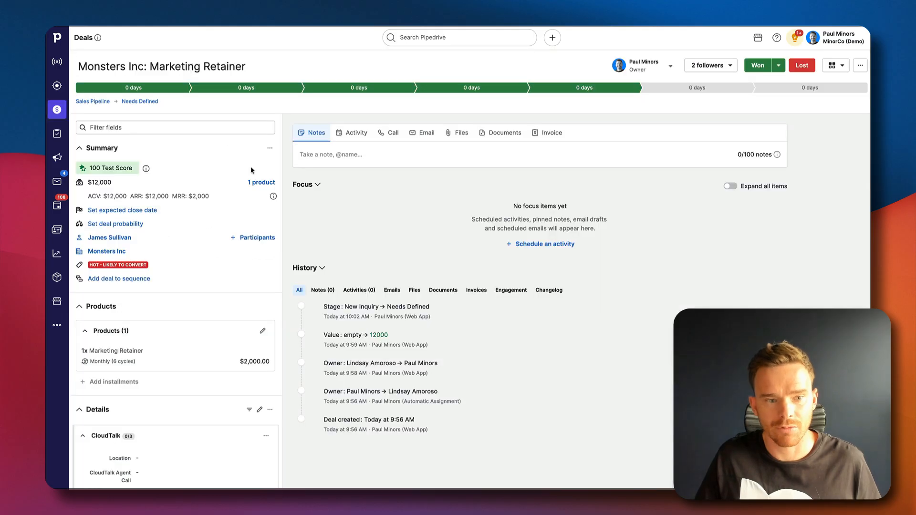
Check the Marketing Retainer deal's products and the June 2026 revenue items in the Product Revenue report
left_click(262, 183)
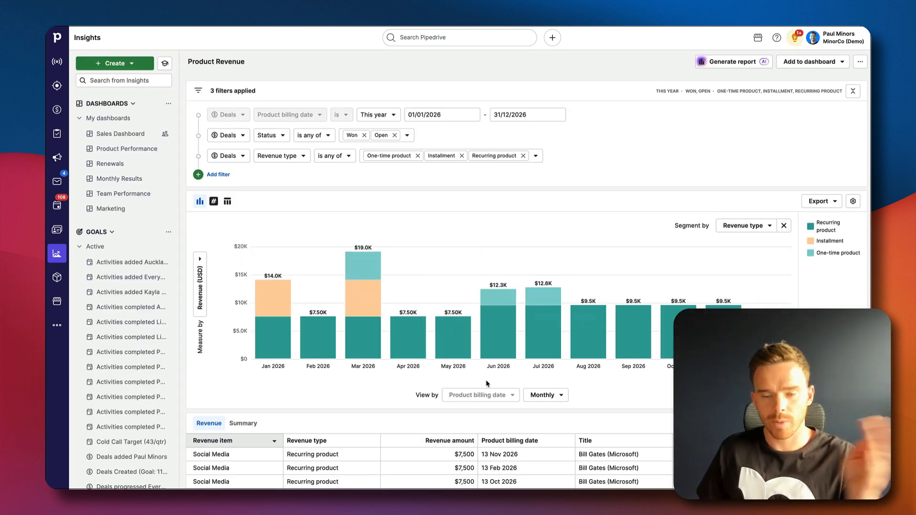
left_click(509, 354)
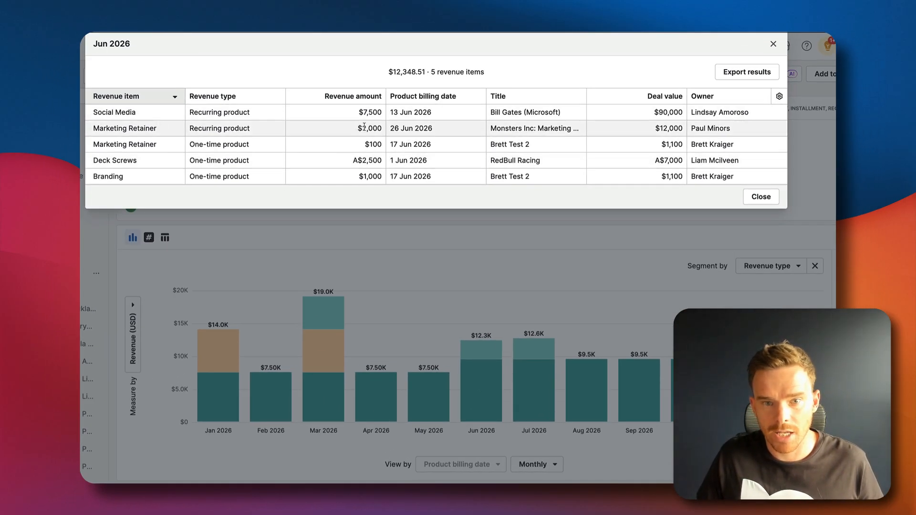
left_click(761, 196)
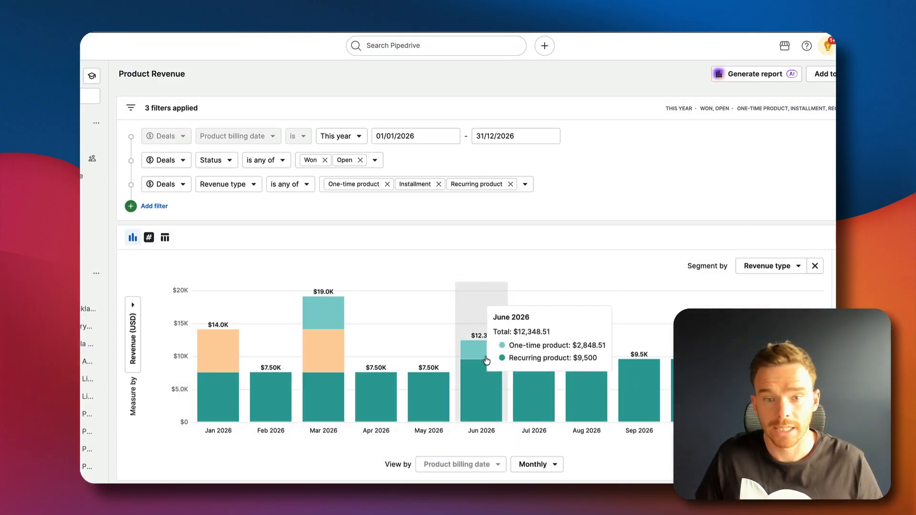
Limit the Product Revenue report's status filter to Won deals, and add the Open status back
left_click(361, 161)
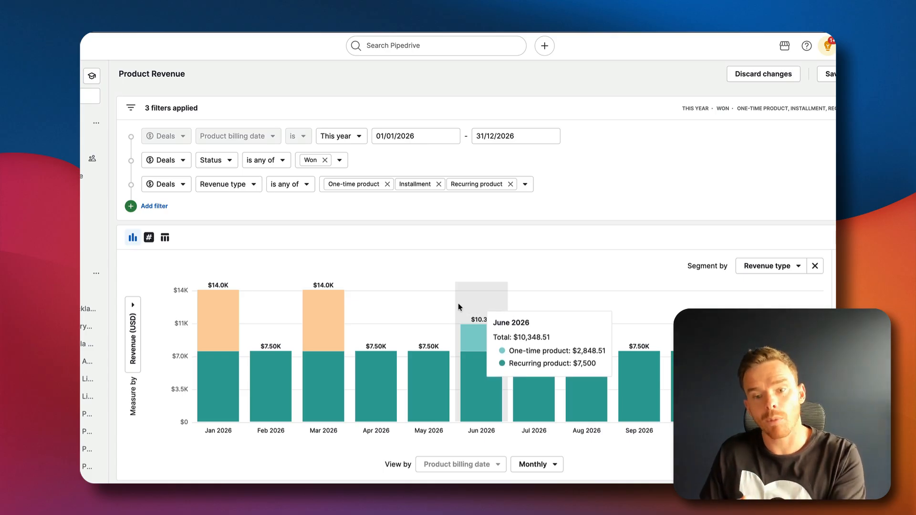
left_click(339, 160)
left_click(338, 182)
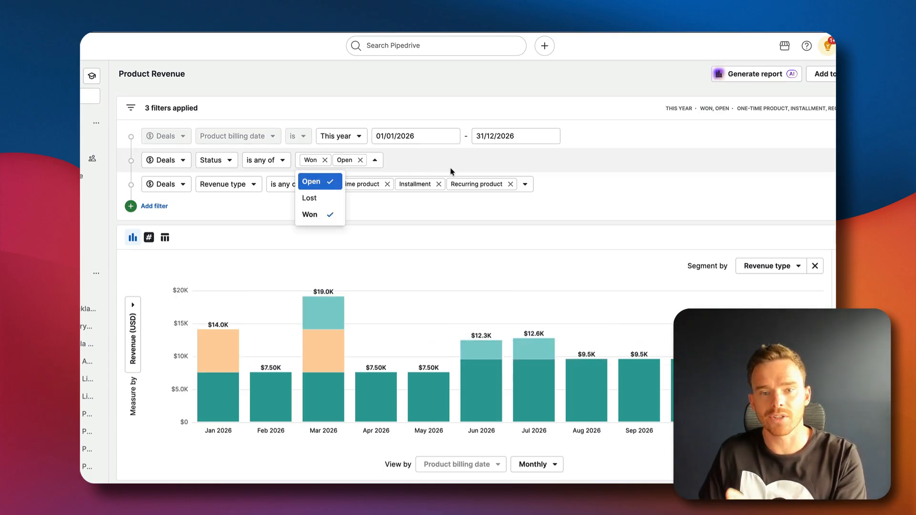
left_click(625, 231)
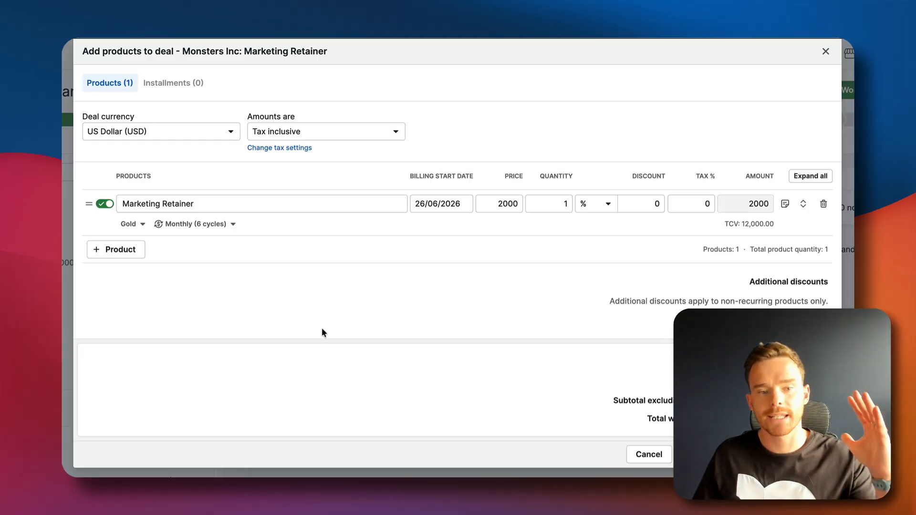
Set the Gold Marketing Retainer to 3 billing cycles and add a second Marketing Retainer with the Platinum variation to the deal
left_click(234, 224)
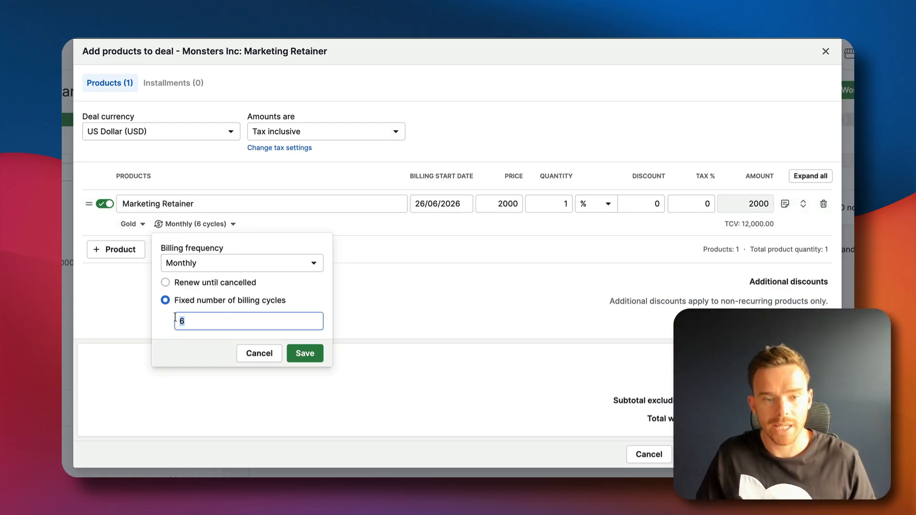
left_click(304, 354)
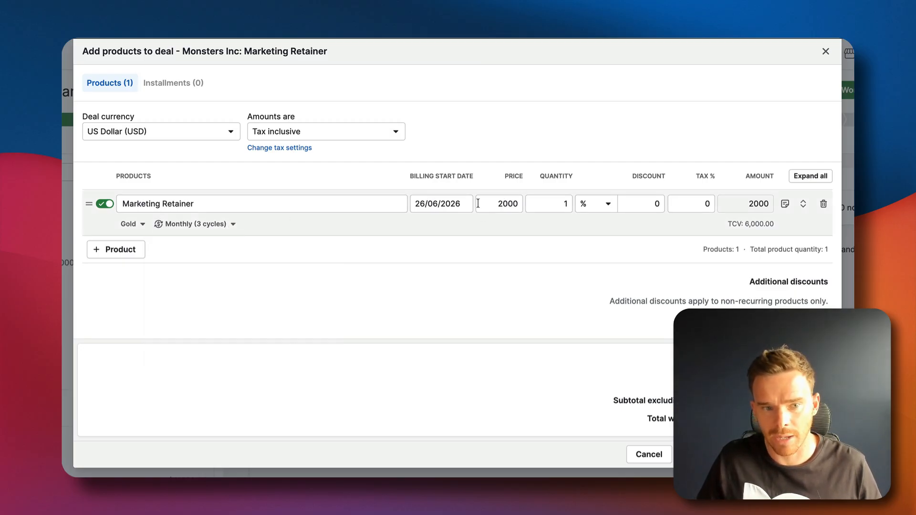
left_click(125, 250)
left_click(143, 251)
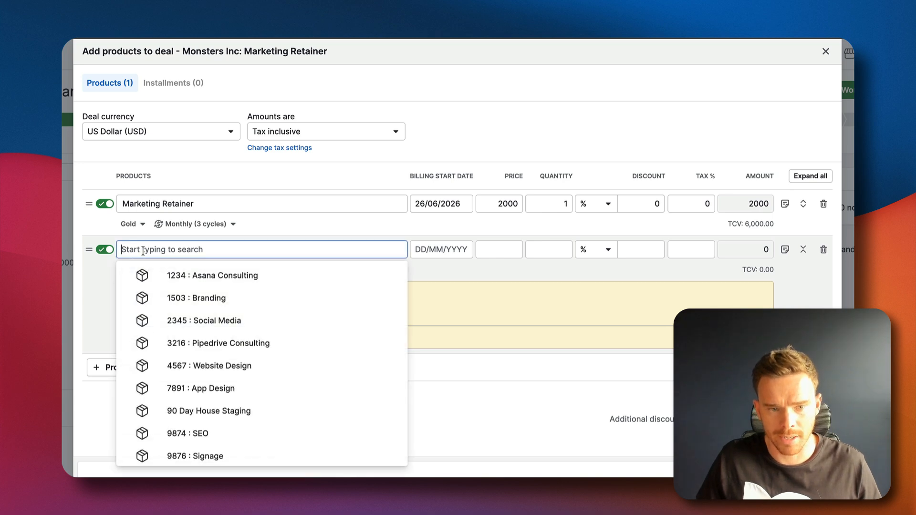
type("ret")
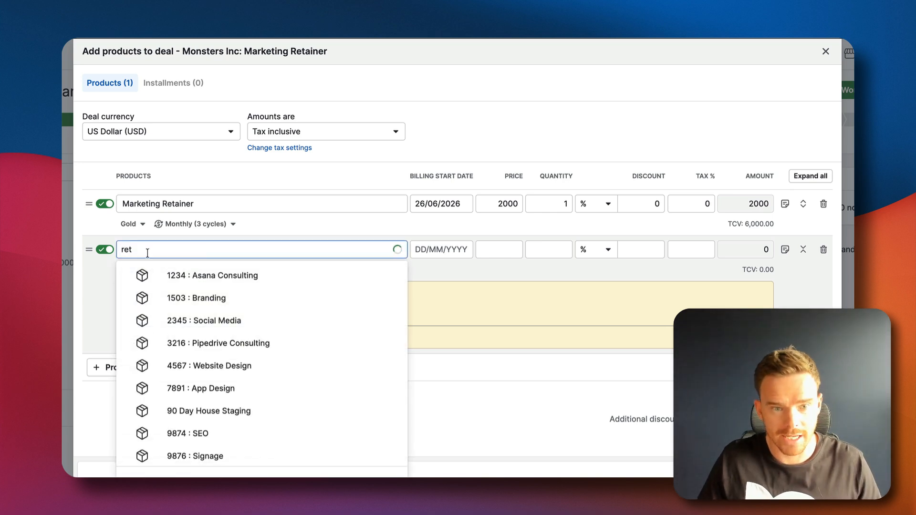
left_click(237, 276)
left_click(144, 276)
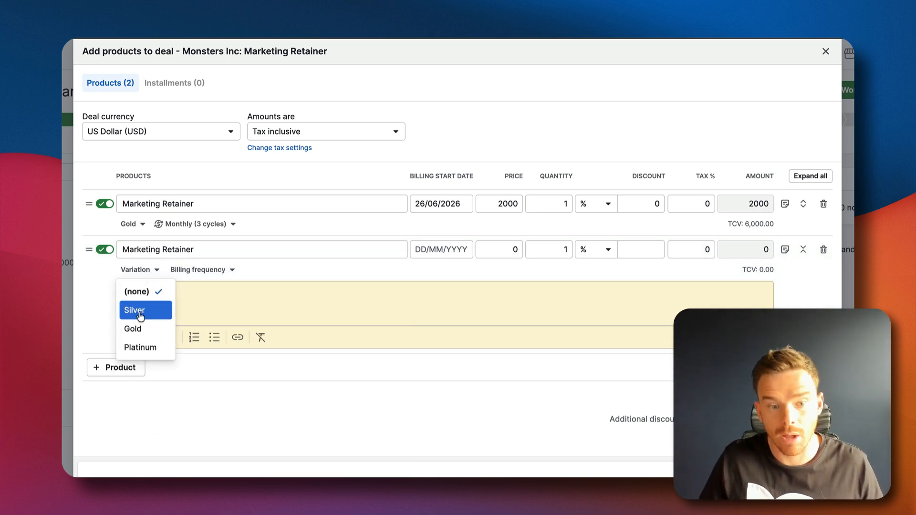
left_click(139, 348)
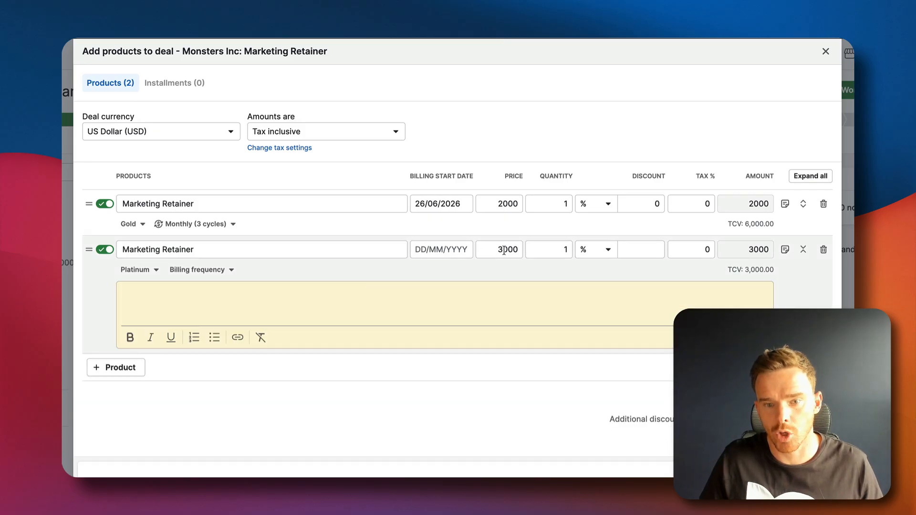
Set the Platinum Marketing Retainer's billing frequency to Monthly with a fixed number of 3 billing cycles
left_click(202, 269)
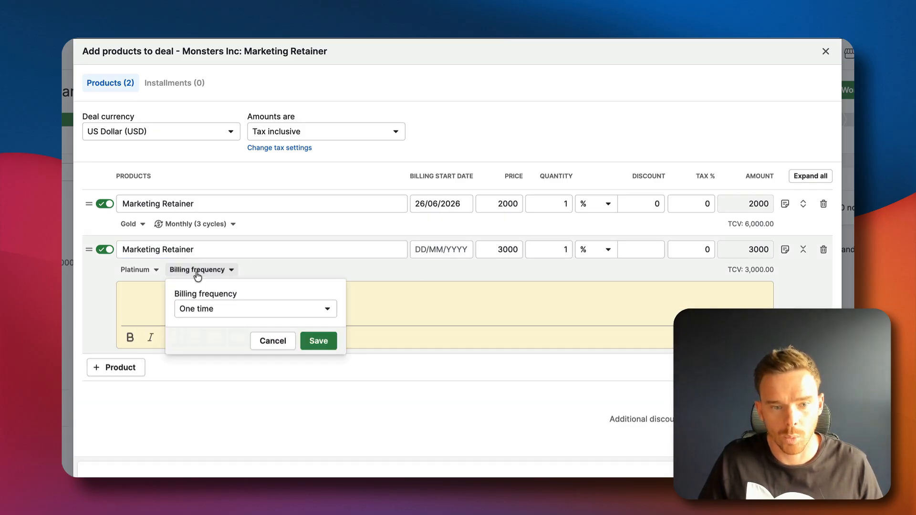
left_click(201, 310)
left_click(218, 372)
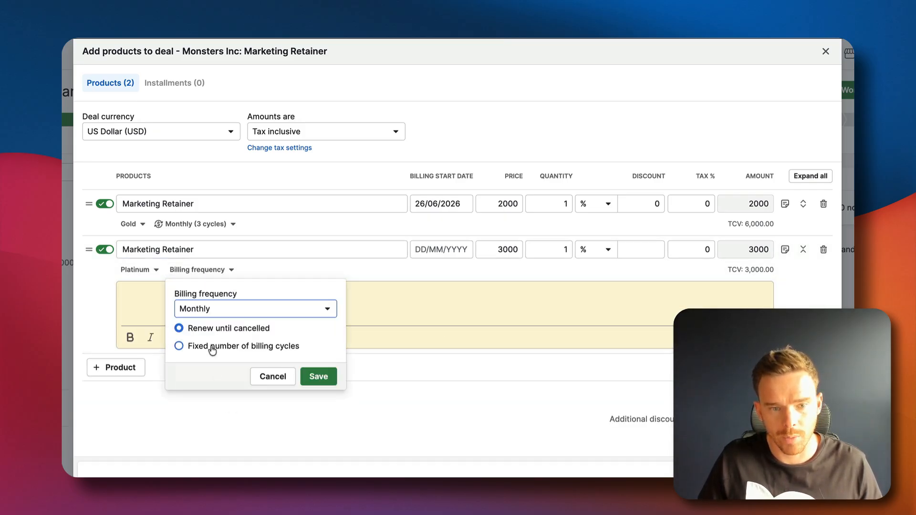
left_click(212, 349)
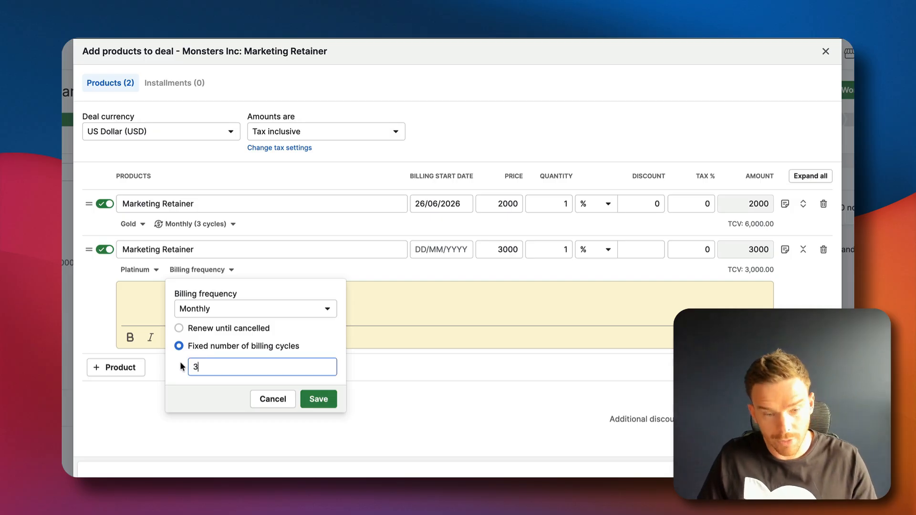
left_click(317, 400)
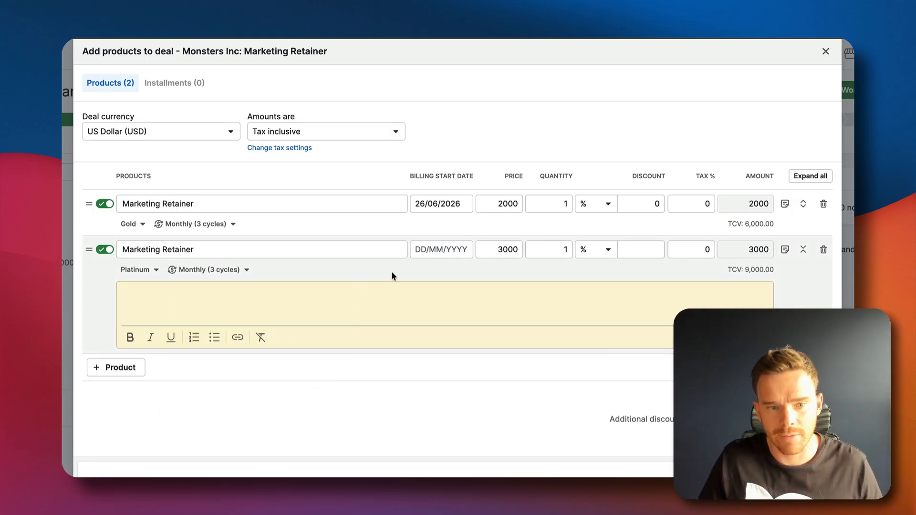
Set the Platinum Marketing Retainer's billing start date to 26/09/2026
left_click(458, 250)
left_click(526, 282)
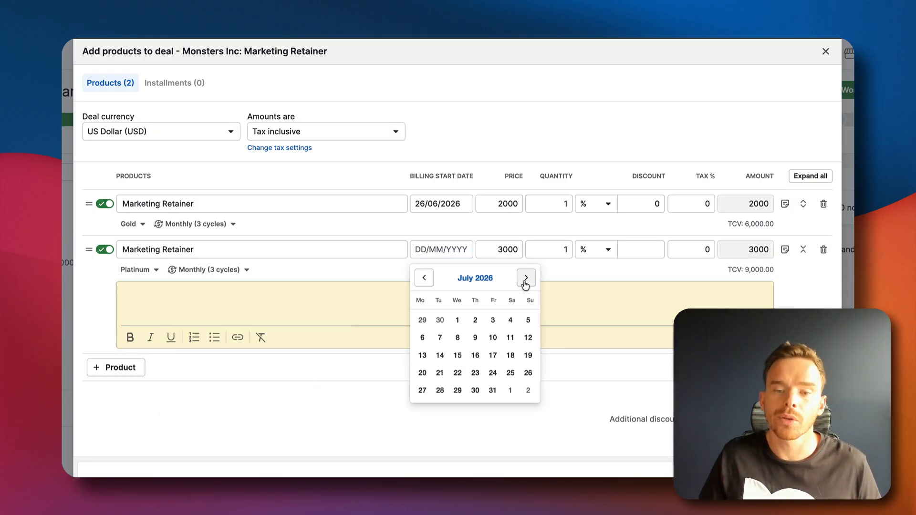
left_click(526, 282)
left_click(525, 281)
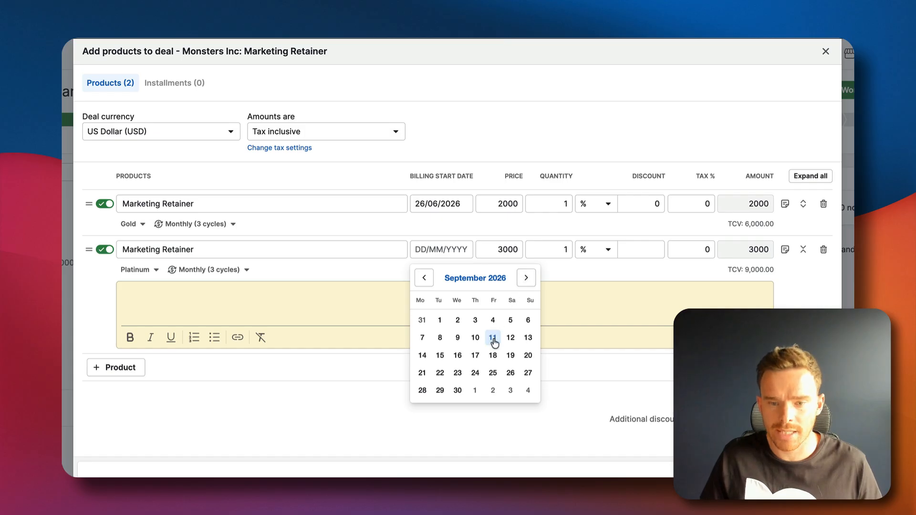
left_click(511, 373)
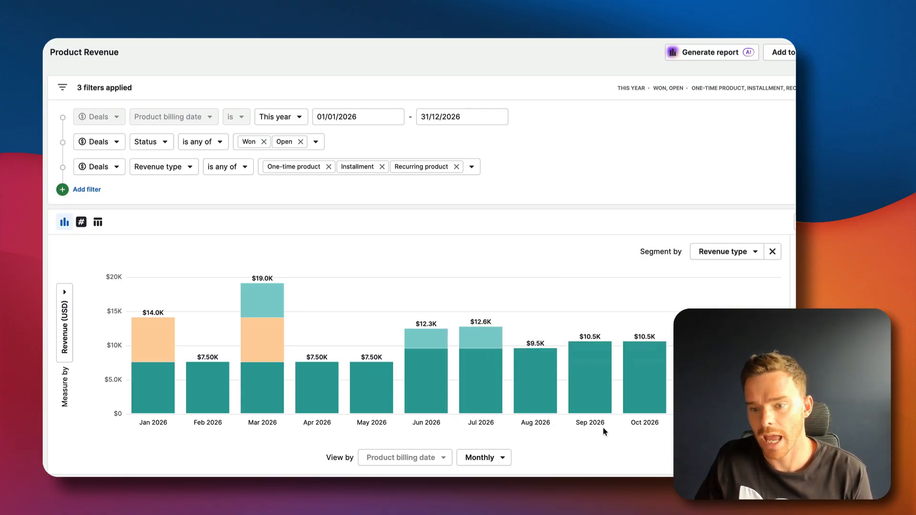
Examine the September 2026 revenue items in the Product Revenue report, and reopen the Marketing Retainer deal's products
left_click(593, 374)
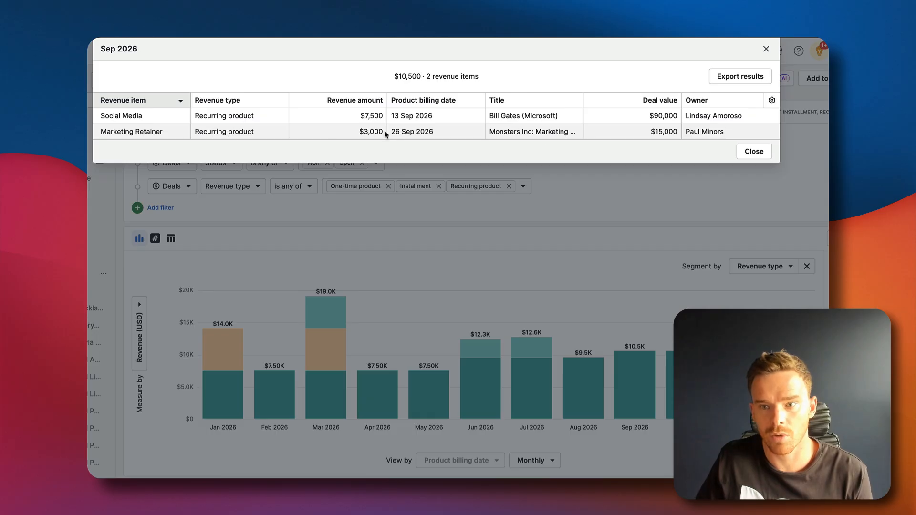
left_click(752, 153)
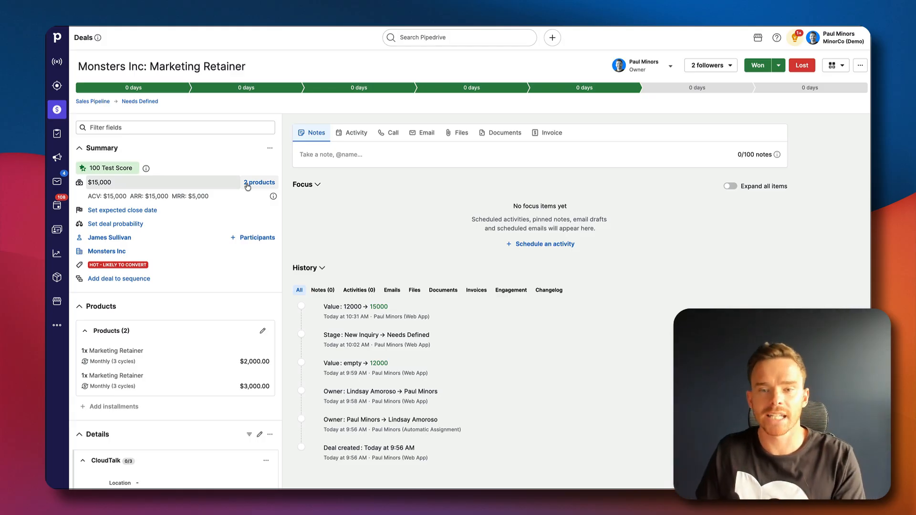
left_click(247, 185)
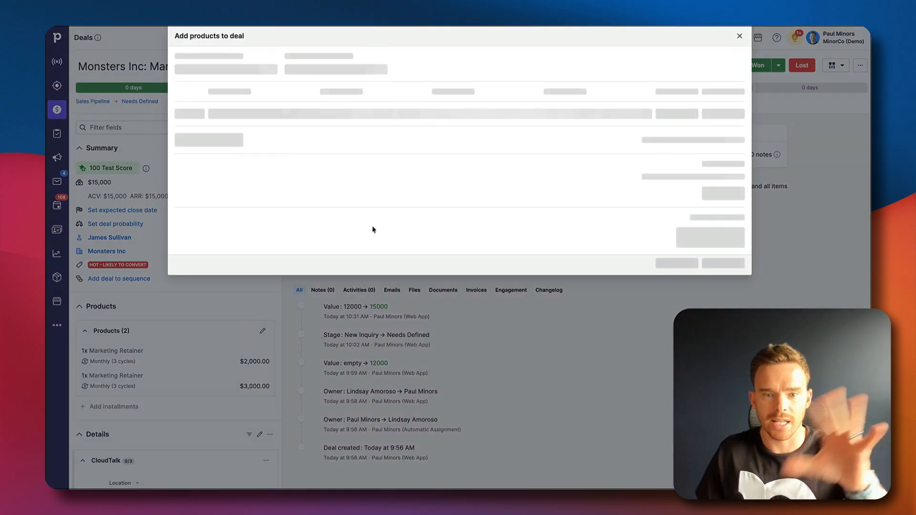
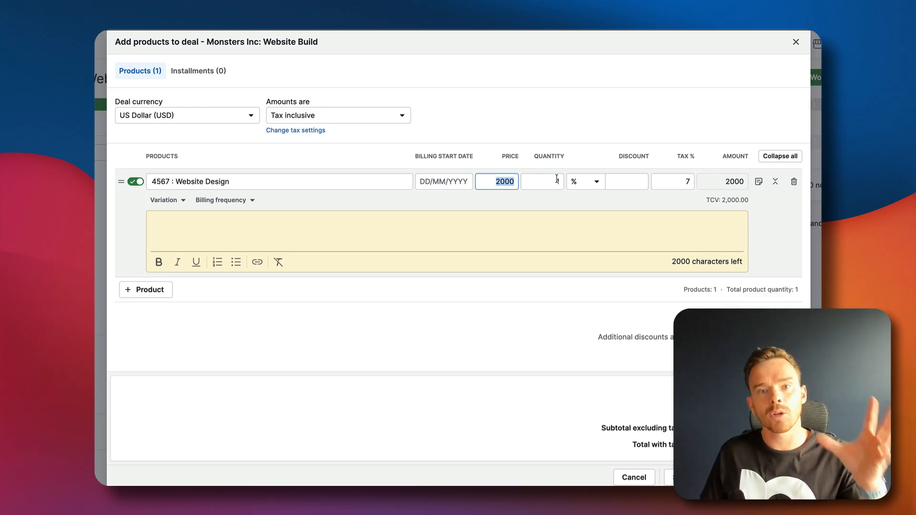
Set the Website Design product's price to 10000 on the Website Build deal and check its billing frequency options
type("10000")
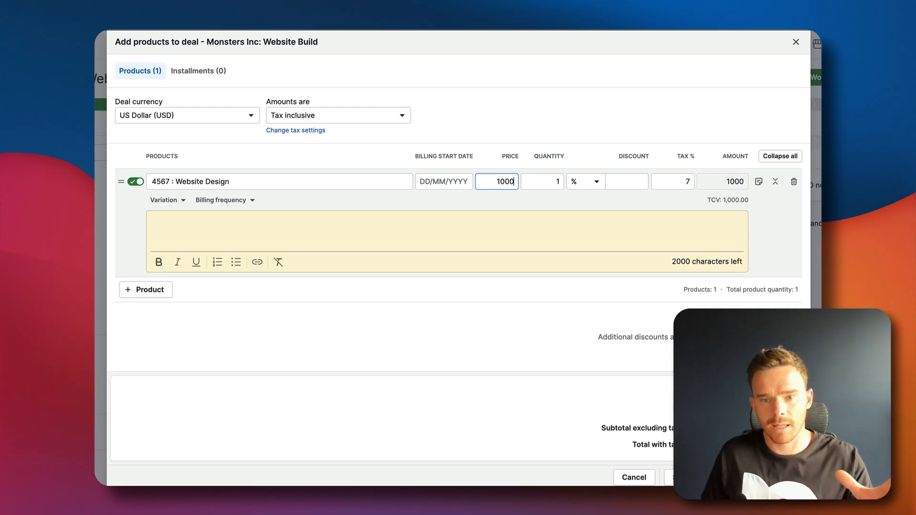
left_click(515, 137)
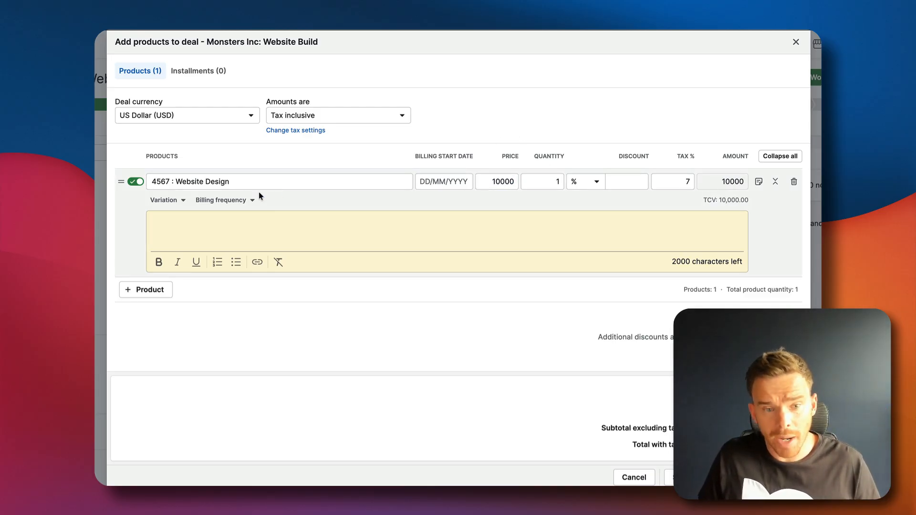
left_click(243, 201)
left_click(244, 201)
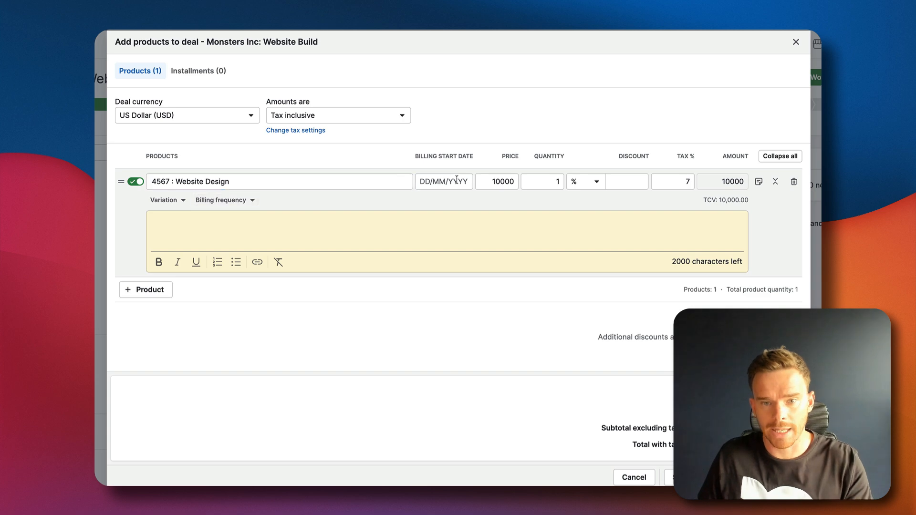
Add two installments to the Website Build deal, described "50% deposit upfront" and "25% when design is finalised"
left_click(215, 77)
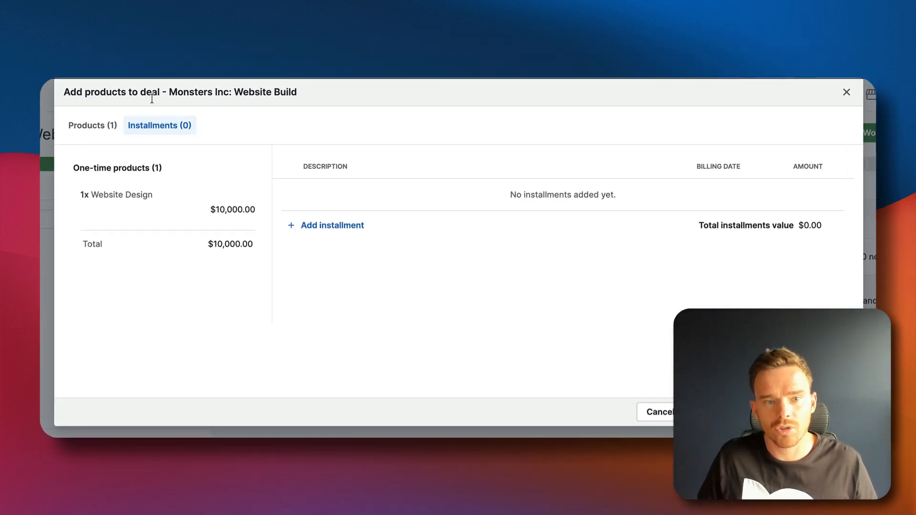
left_click(309, 229)
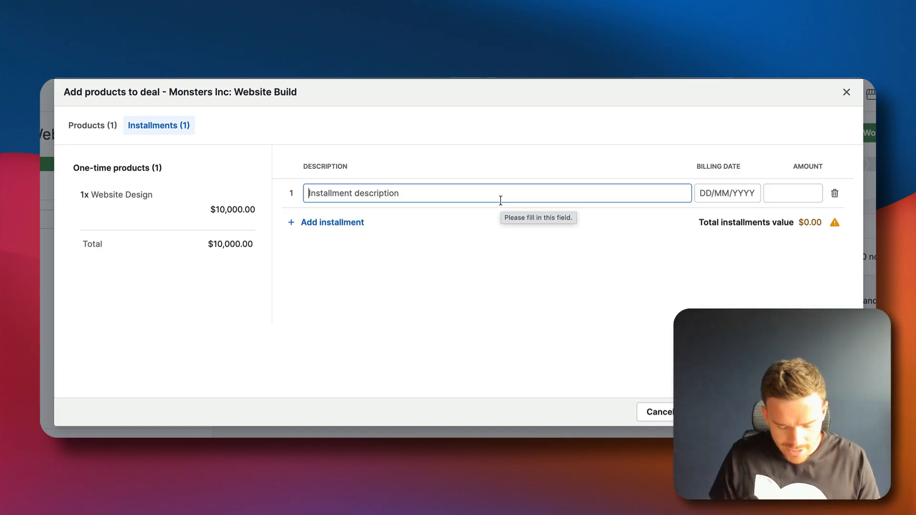
type("50% deposit upfront")
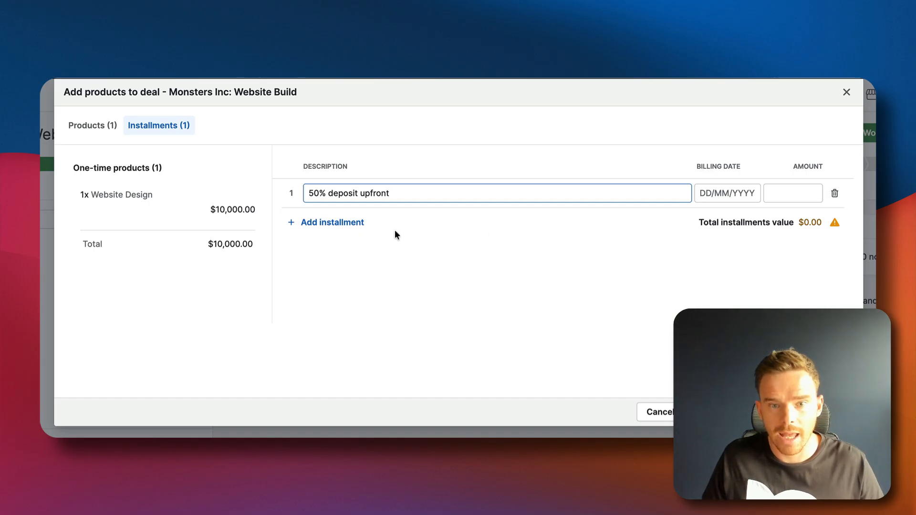
left_click(364, 222)
type("25% when design is finalised")
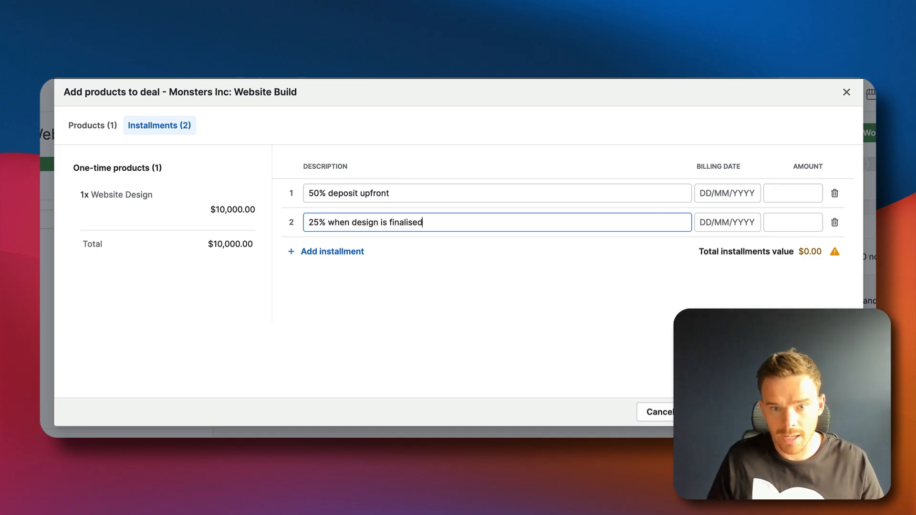
Add a third installment to the Website Build deal, described "Final 25% upon completion"
left_click(333, 252)
type("Final 25% uppon completion")
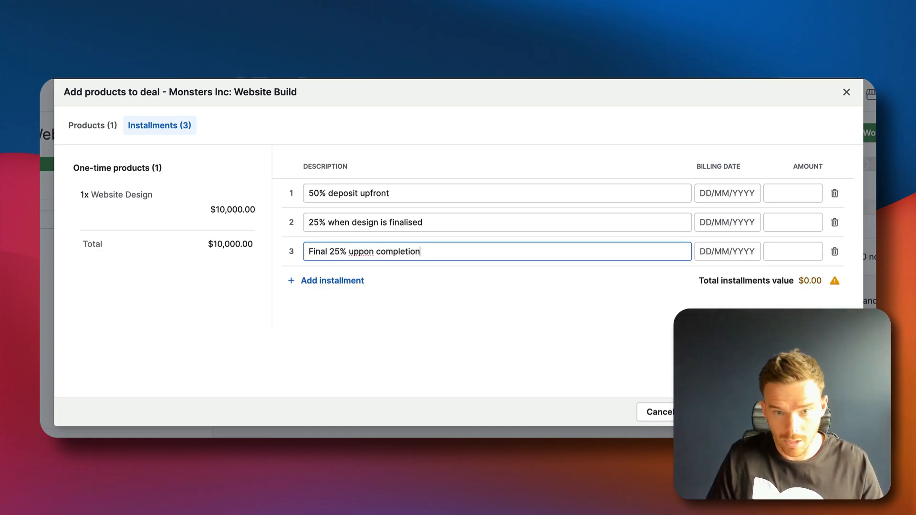
key("BackSpace")
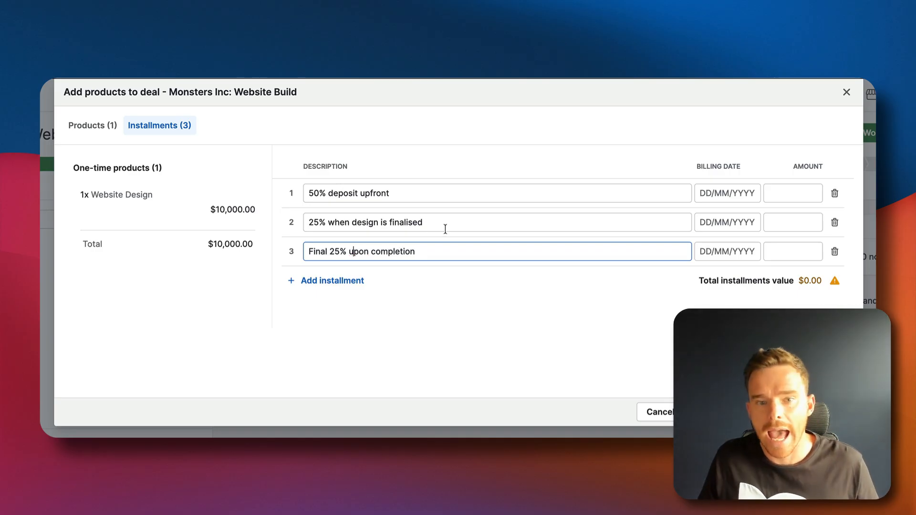
Set the three installments' billing dates to 26/06/2026, 17/07/2026 and 21/08/2026
left_click(710, 191)
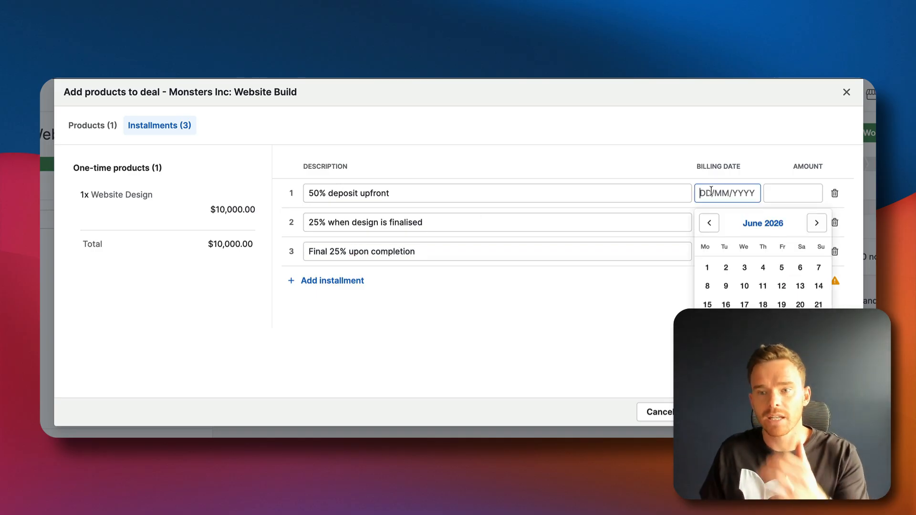
left_click(782, 323)
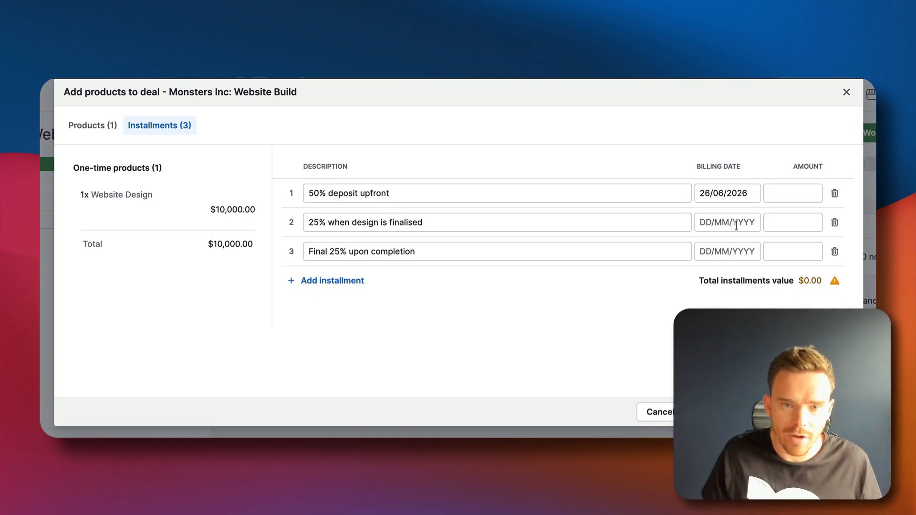
left_click(738, 223)
left_click(813, 256)
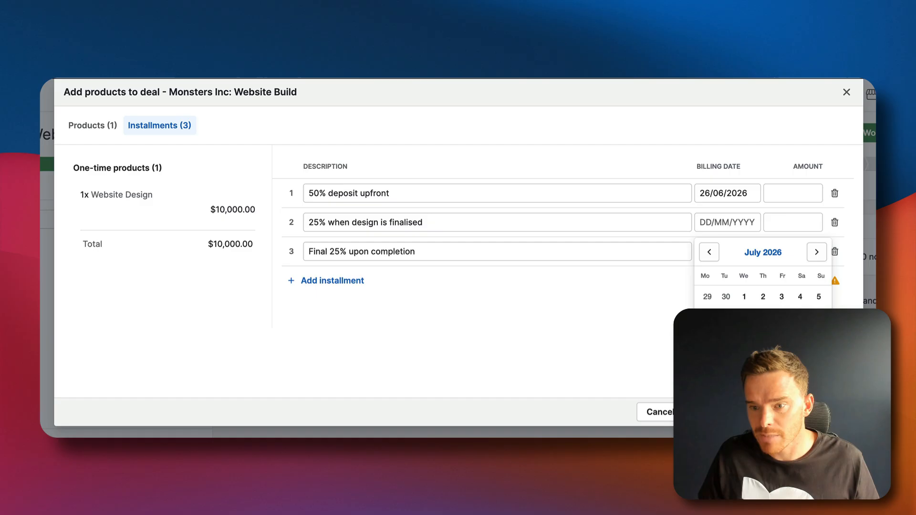
left_click(782, 336)
left_click(742, 251)
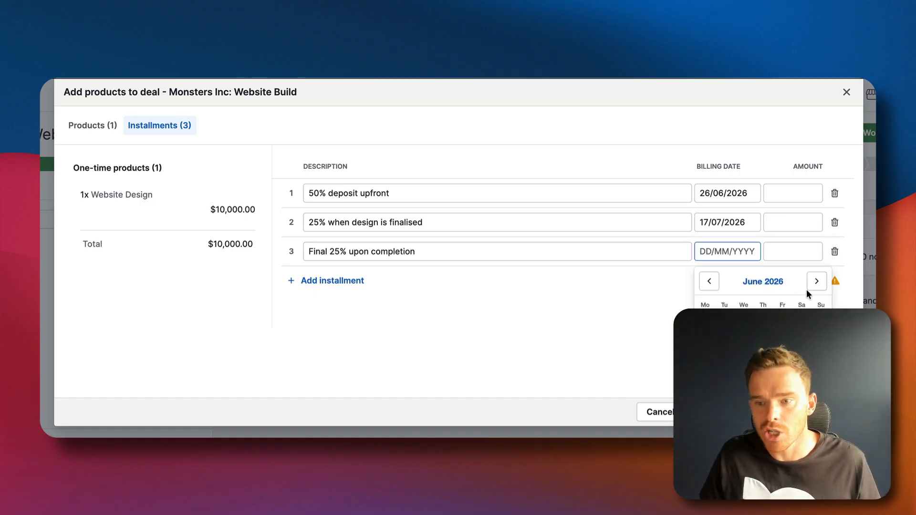
left_click(817, 281)
left_click(816, 281)
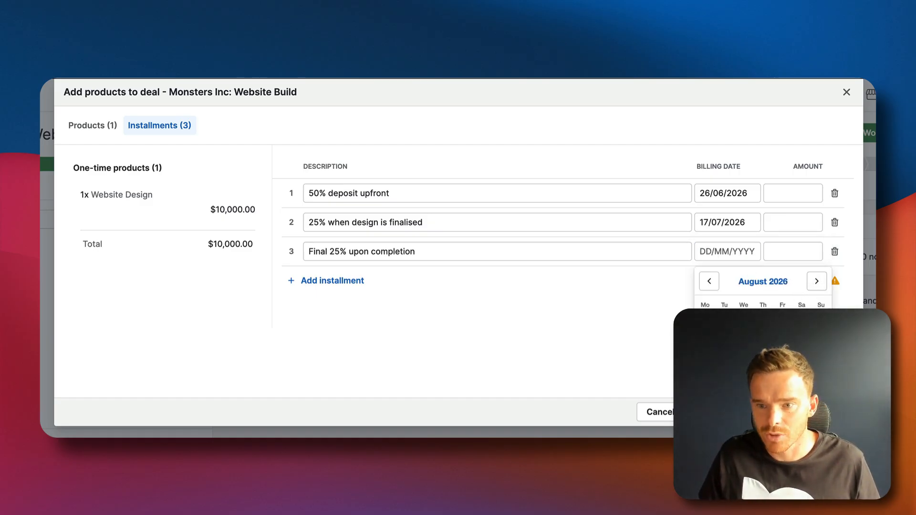
left_click(783, 385)
Set the installment amounts to 5000, 2500 and 2500, save them, and review the deal's installments summary
left_click(787, 197)
type("5")
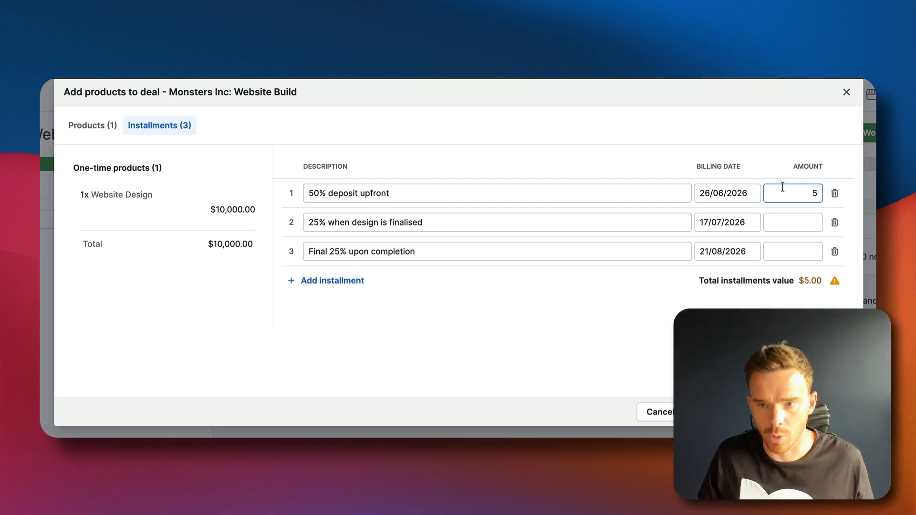
type("000")
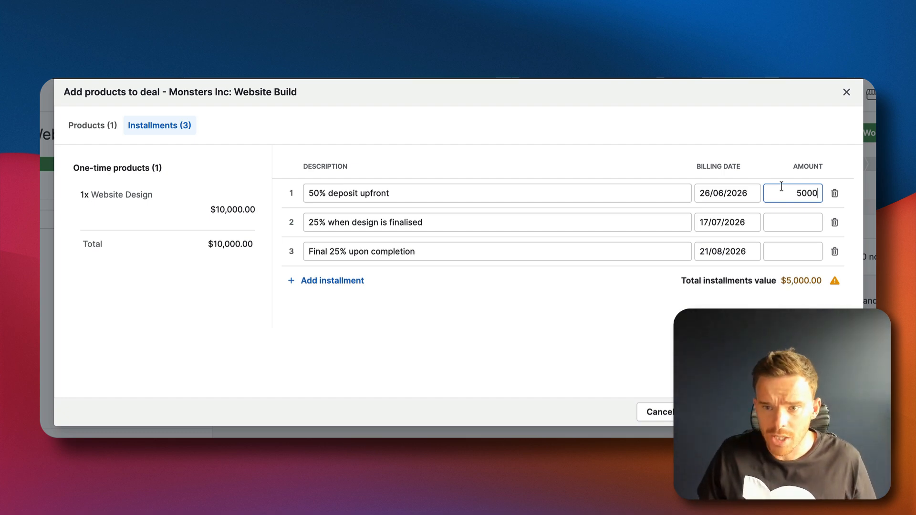
left_click(795, 224)
type("2500")
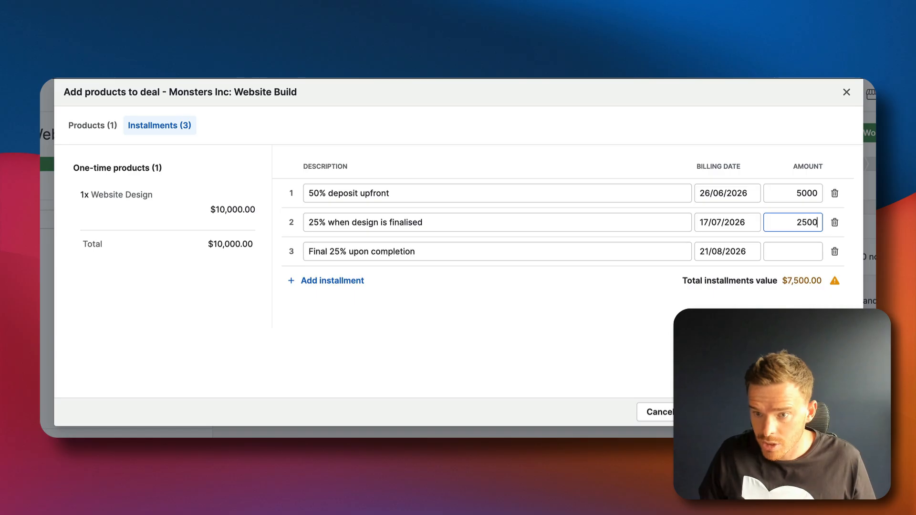
left_click(797, 256)
type("2500")
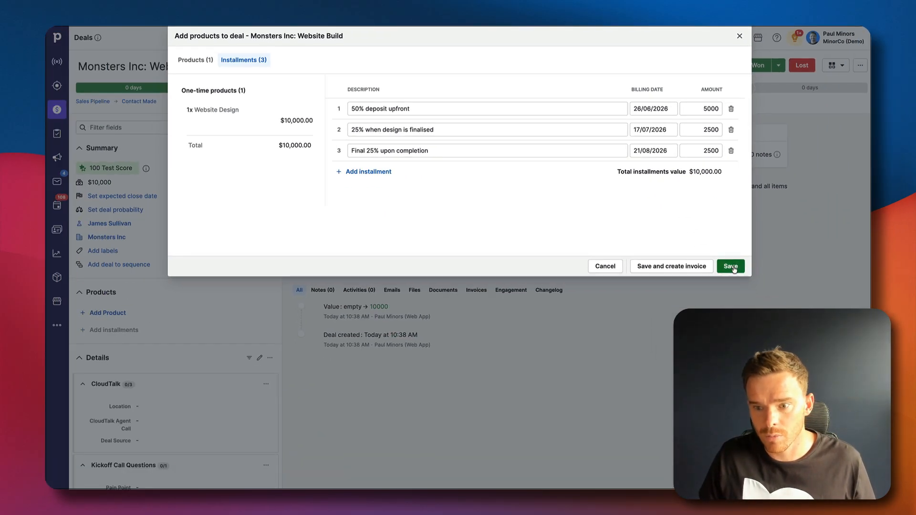
left_click(839, 411)
scroll(210, 263, "down", 3)
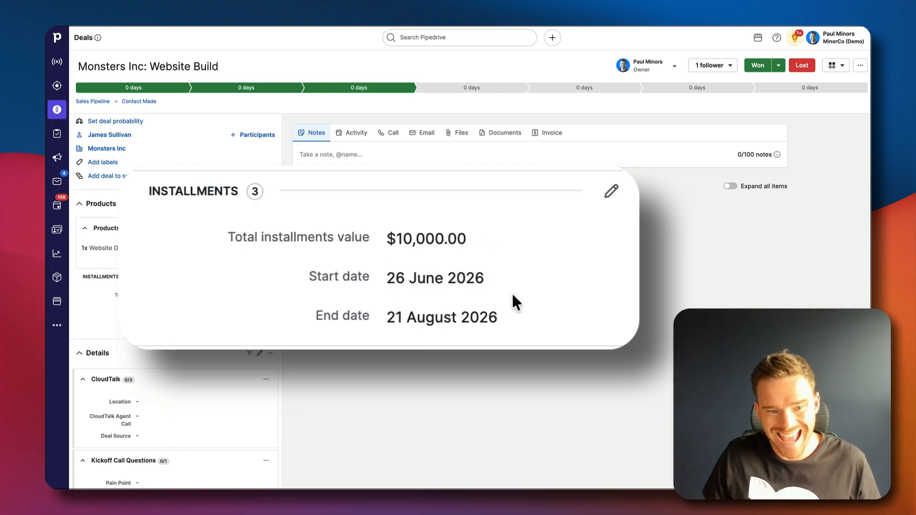
scroll(229, 289, "up", 4)
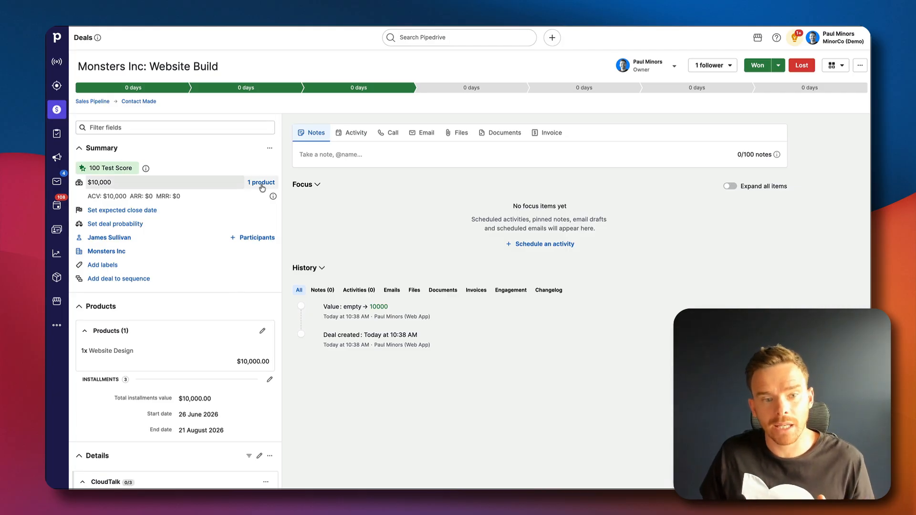
Try adding "- PAID" to the 50% deposit installment's description and starting a note on the deal
left_click(262, 186)
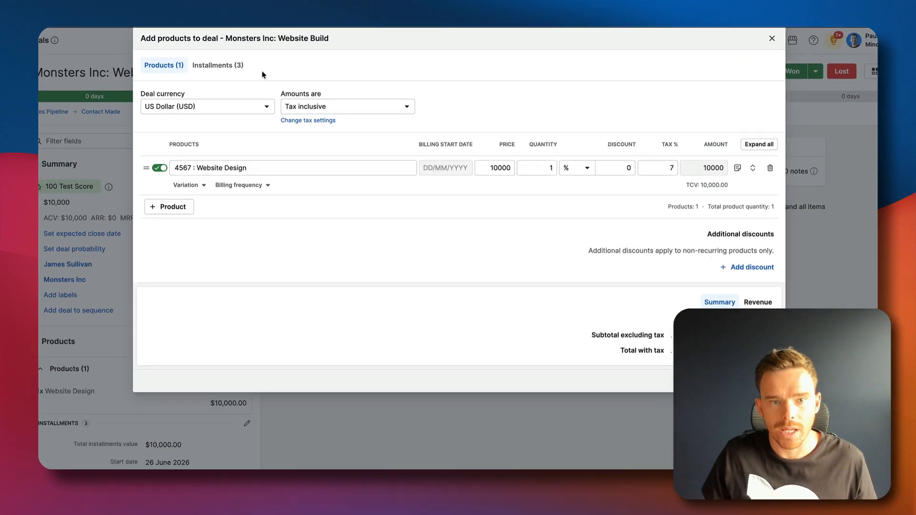
left_click(222, 61)
left_click(435, 167)
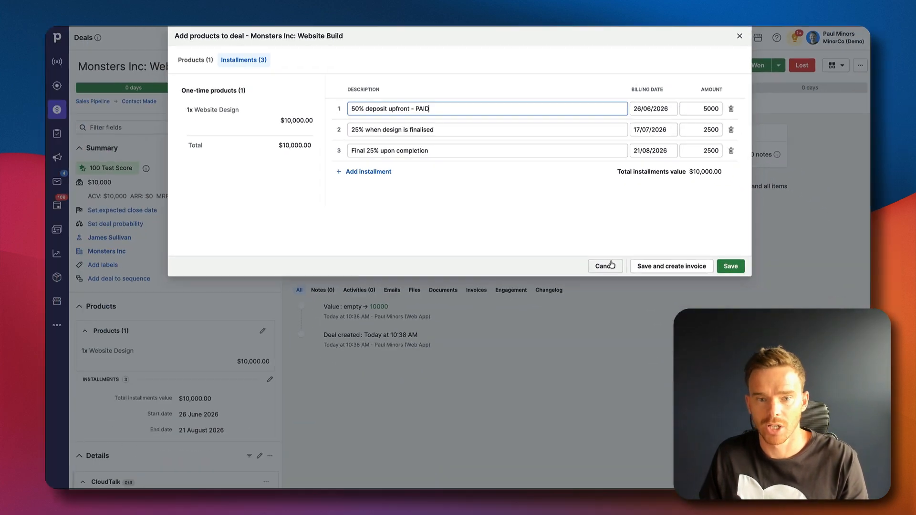
left_click(655, 381)
left_click(538, 277)
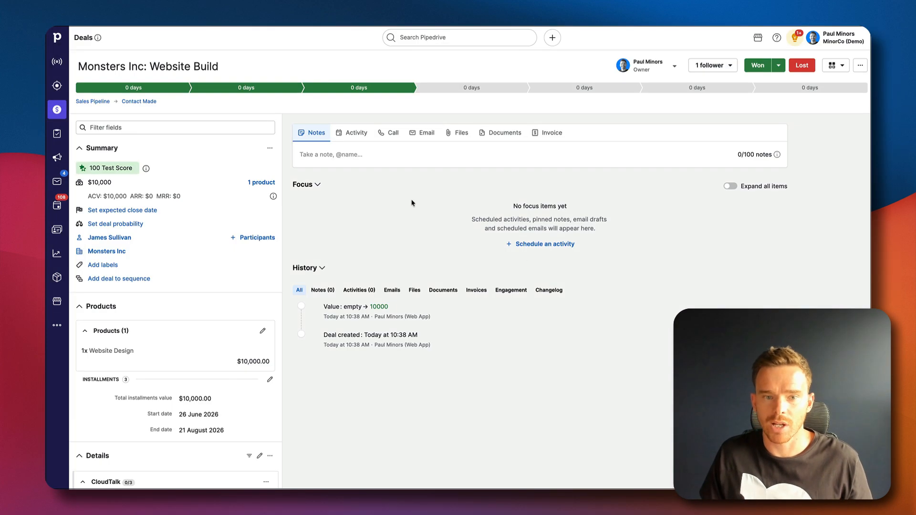
left_click(353, 158)
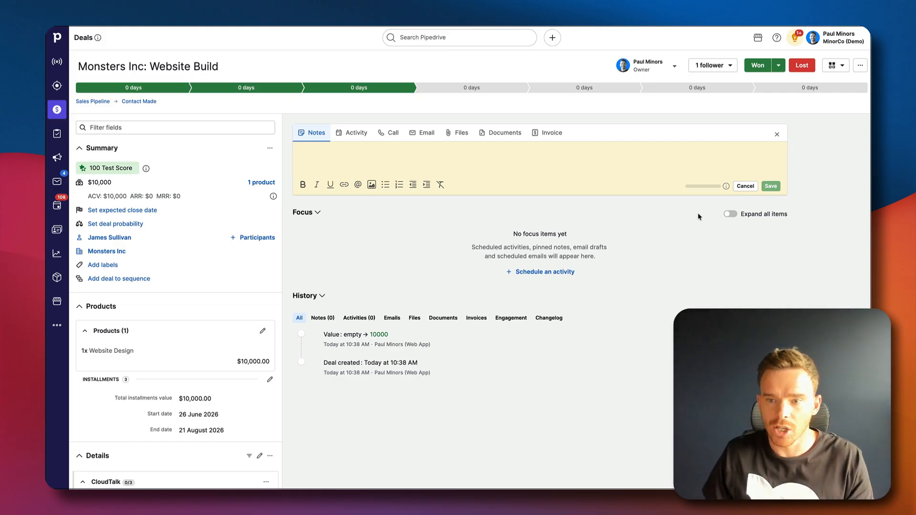
left_click(745, 187)
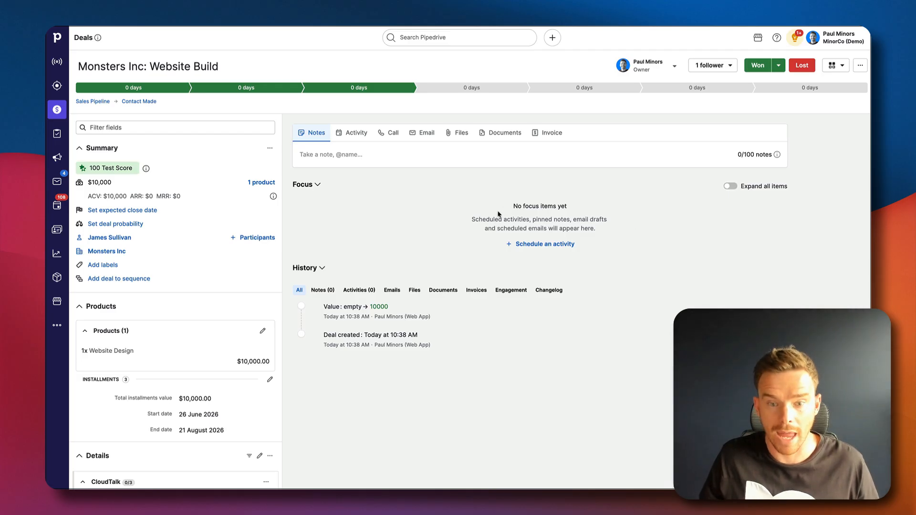
Create an activity on the Website Build deal titled "Invoice" with the note "Send invoice for final payment"
left_click(353, 134)
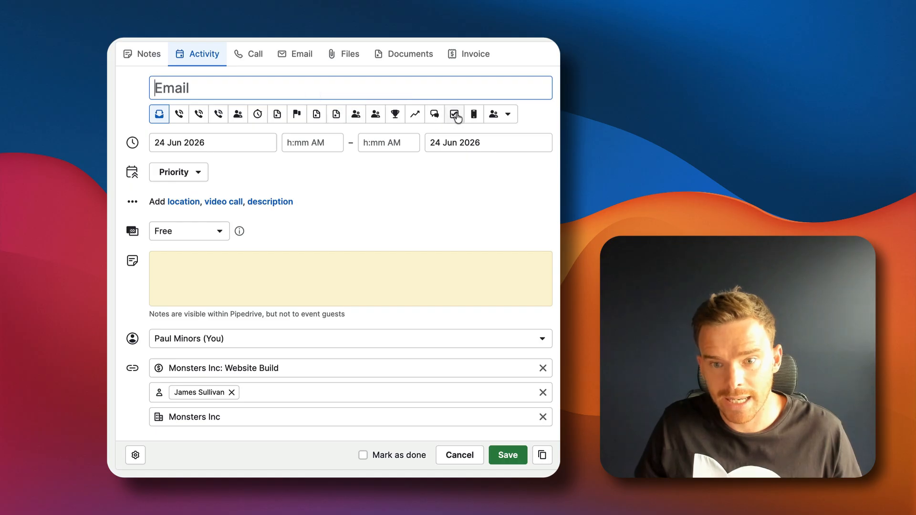
left_click(278, 111)
left_click(262, 84)
type("Invoice")
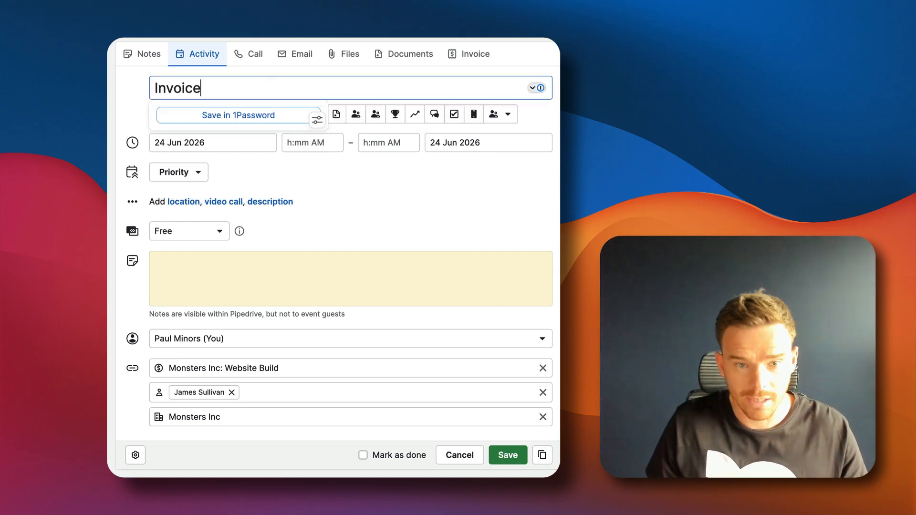
left_click(299, 253)
type("Send inv")
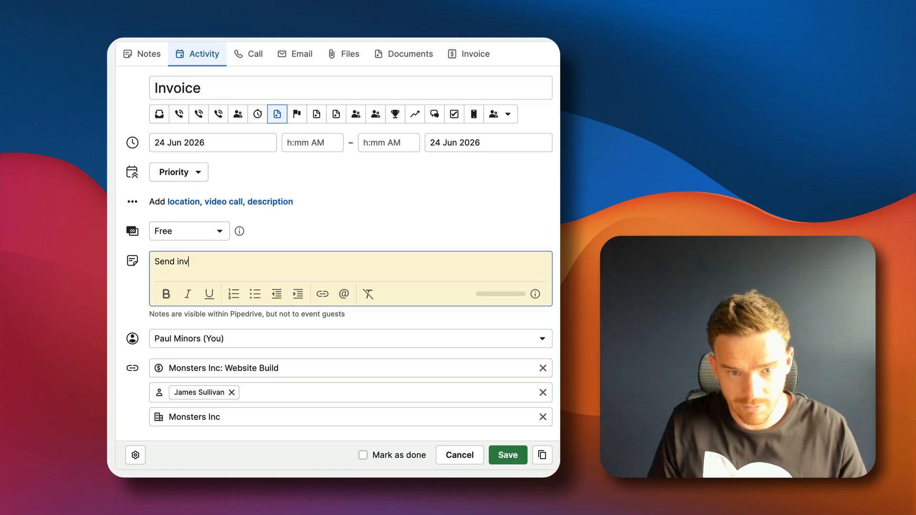
type("oice for final payment")
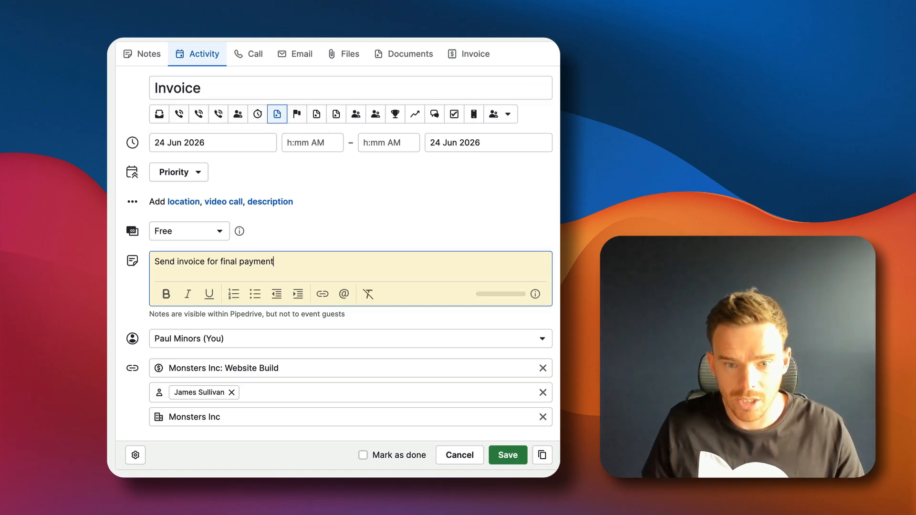
Set the invoice activity's date to the final installment's billing date in August 2026 and save the activity
left_click(184, 150)
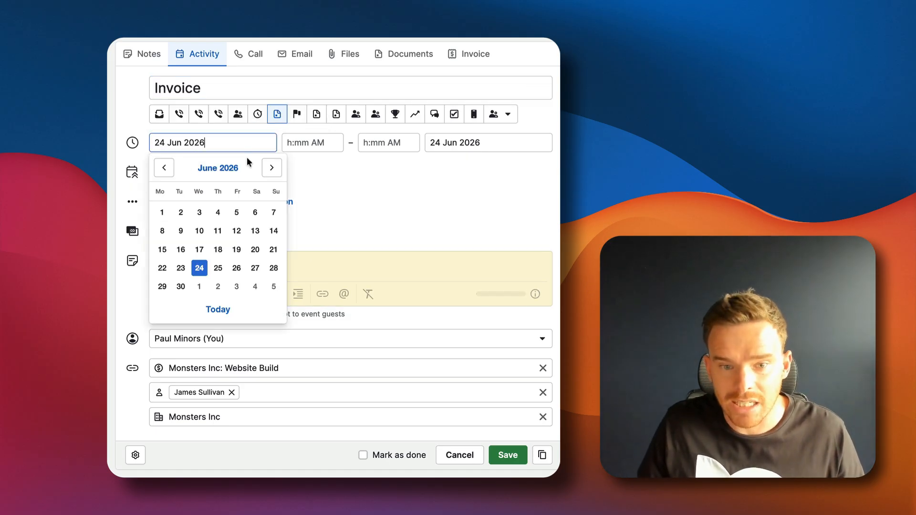
left_click(271, 168)
left_click(272, 168)
left_click(236, 267)
left_click(508, 455)
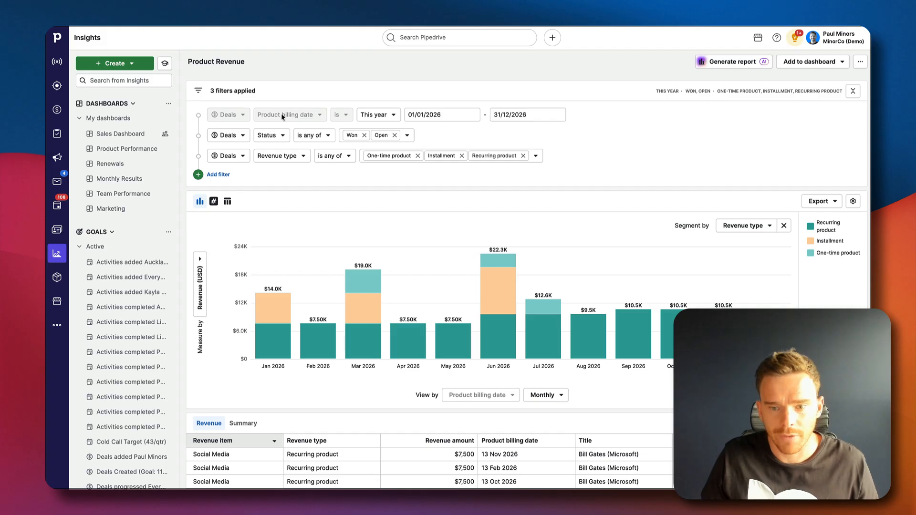
Reload the Product Revenue report and examine the revenue items for June, July and August 2026
key("super+r")
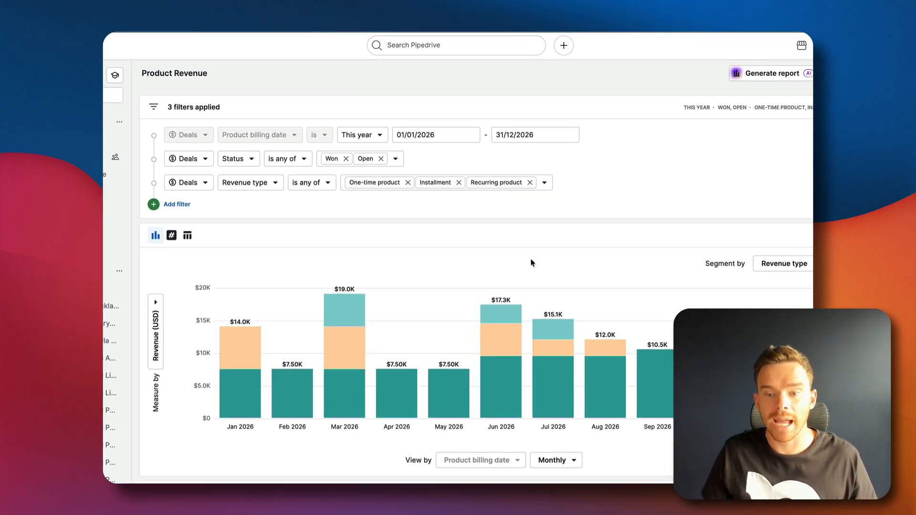
mouse_move(505, 354)
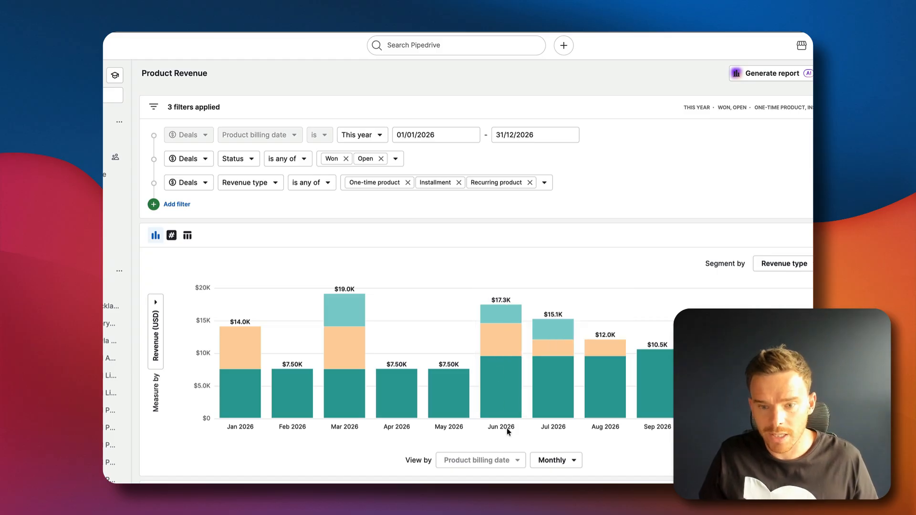
left_click(492, 377)
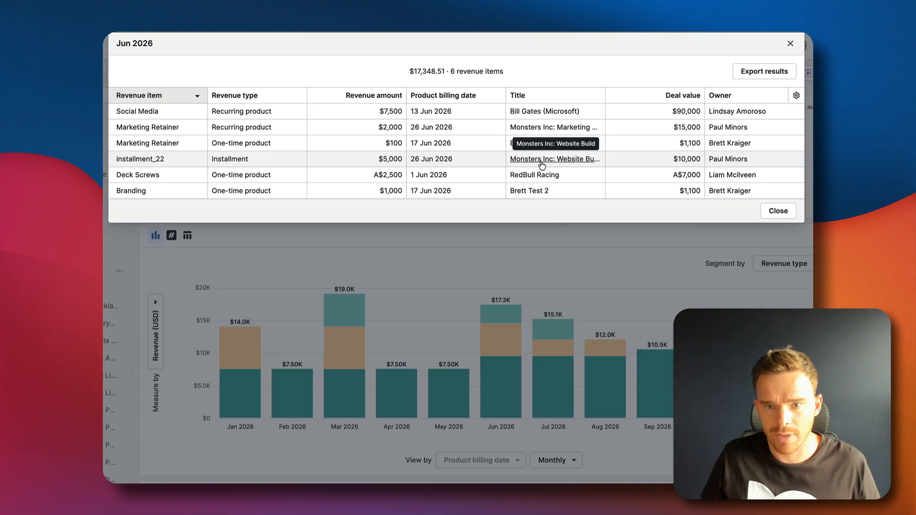
left_click(779, 211)
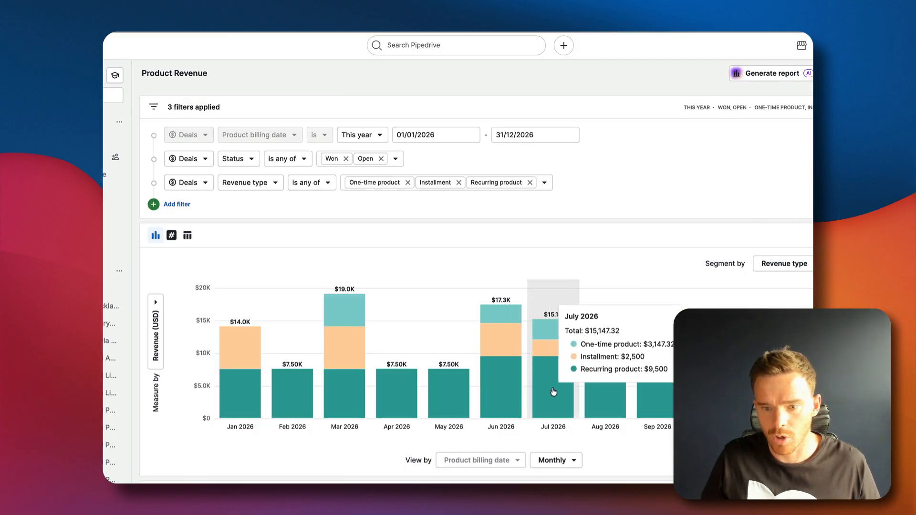
left_click(553, 392)
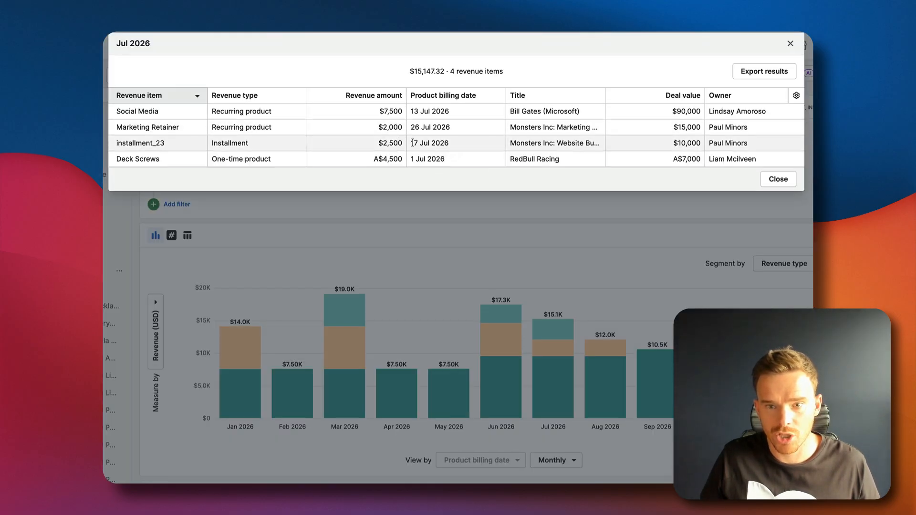
left_click(778, 179)
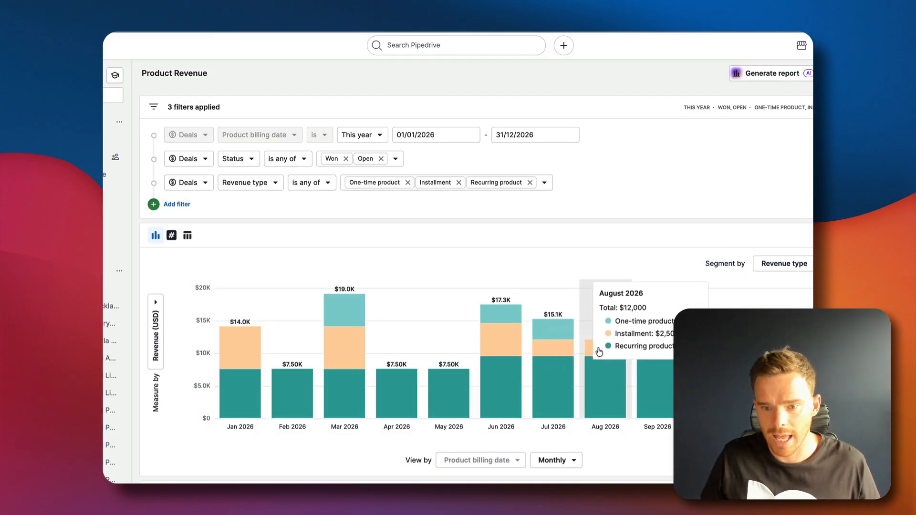
left_click(598, 370)
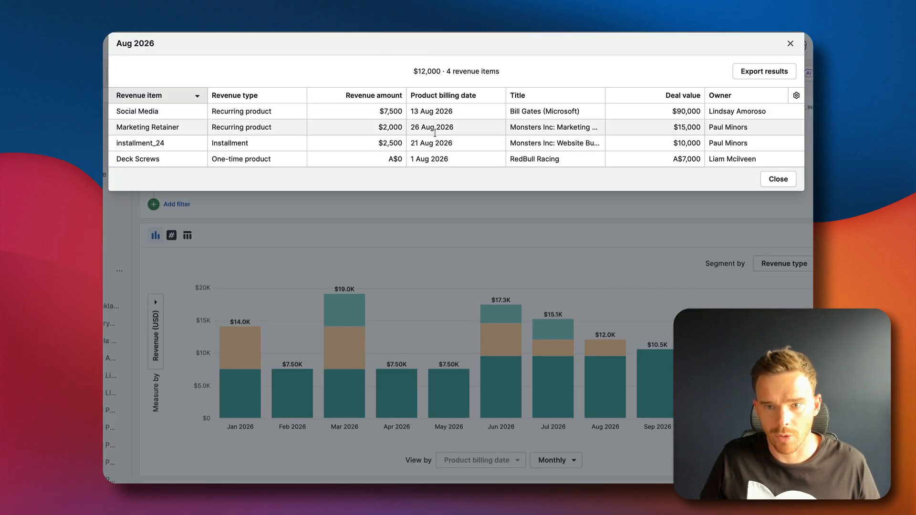
left_click(777, 184)
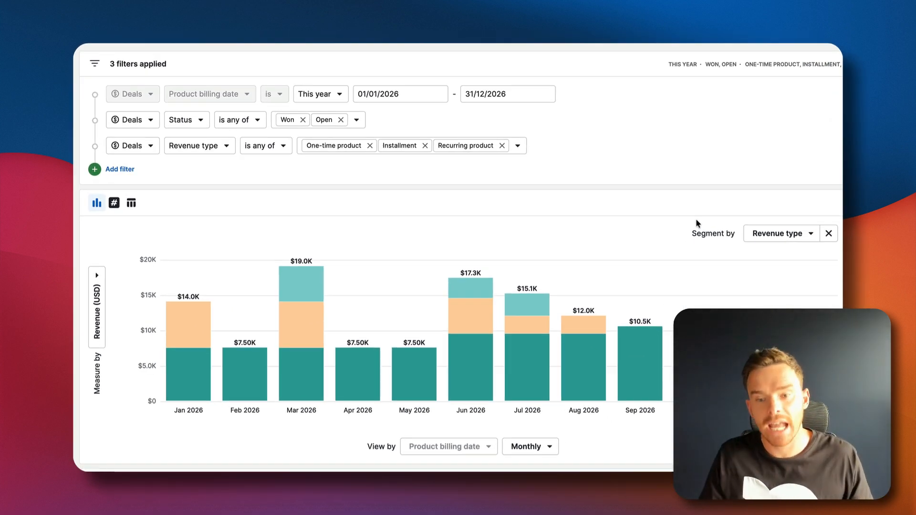
mouse_move(504, 355)
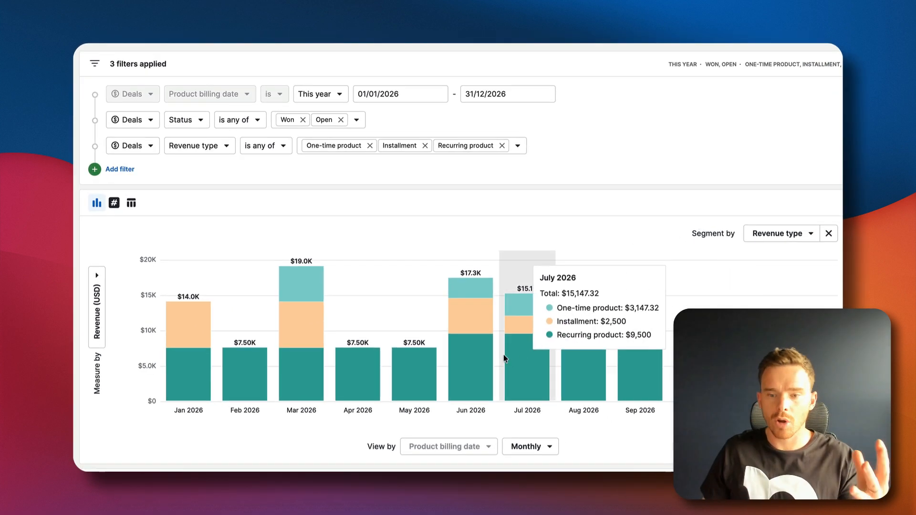